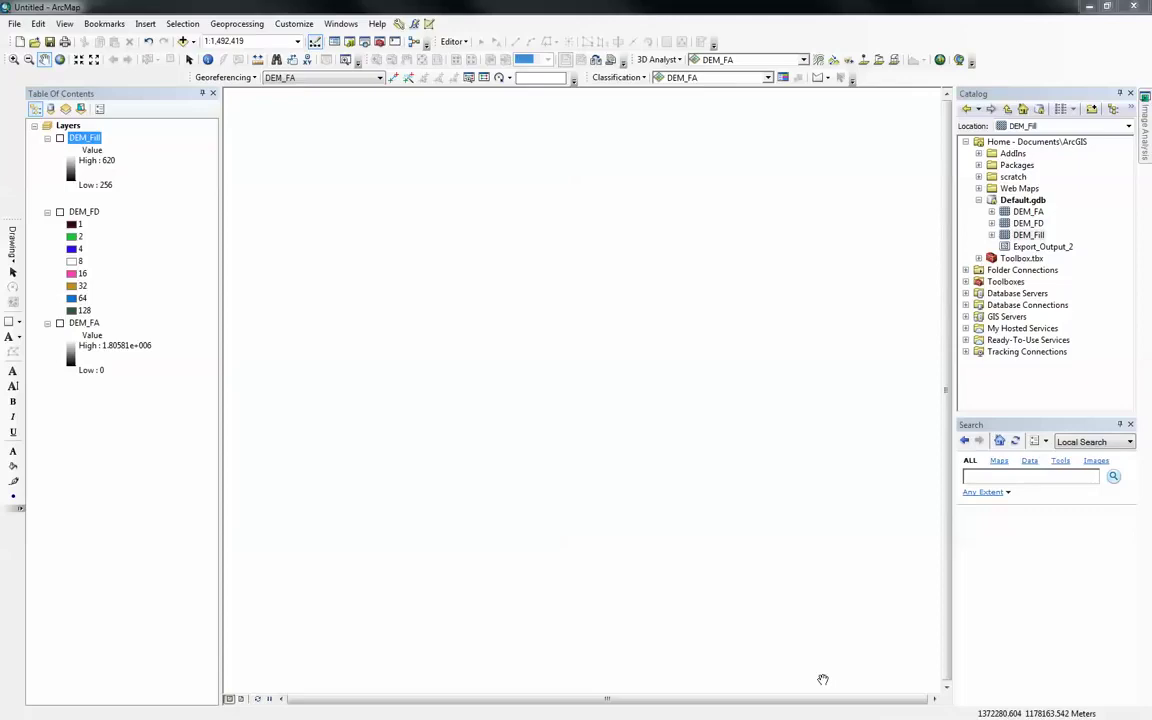
Step: Turn on DEM_FD and DEM_FA and turn off DEM_Fill so the flow directions show on top
left_click(60, 139)
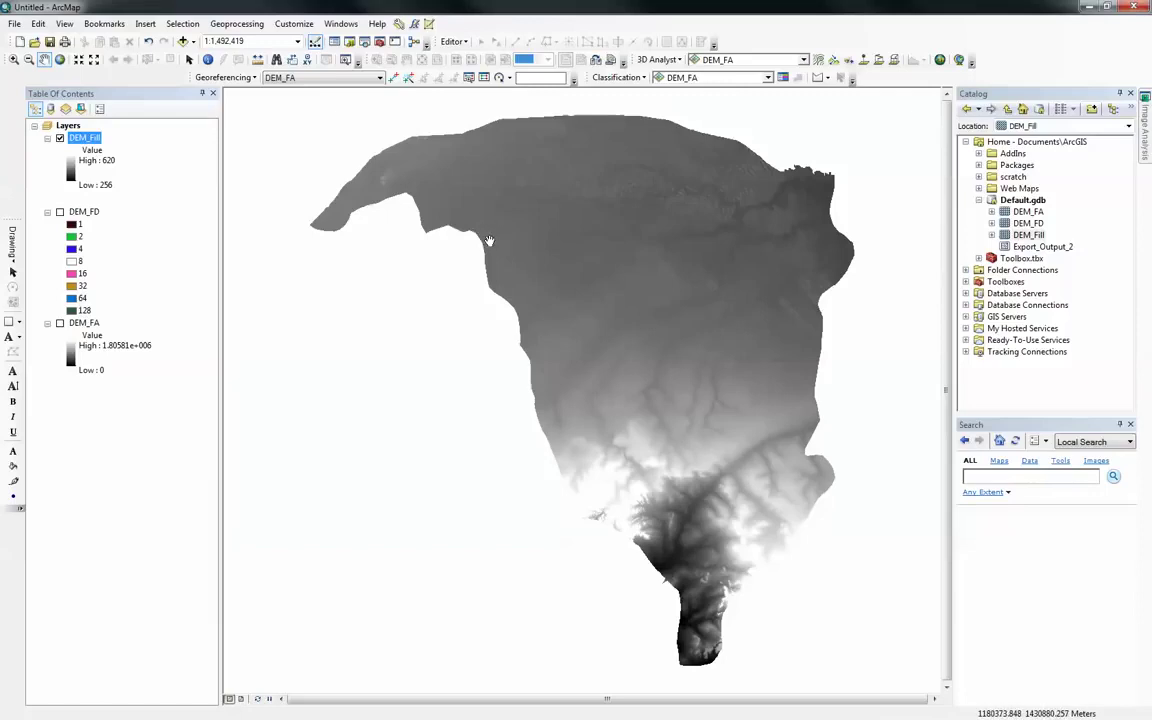
left_click(60, 138)
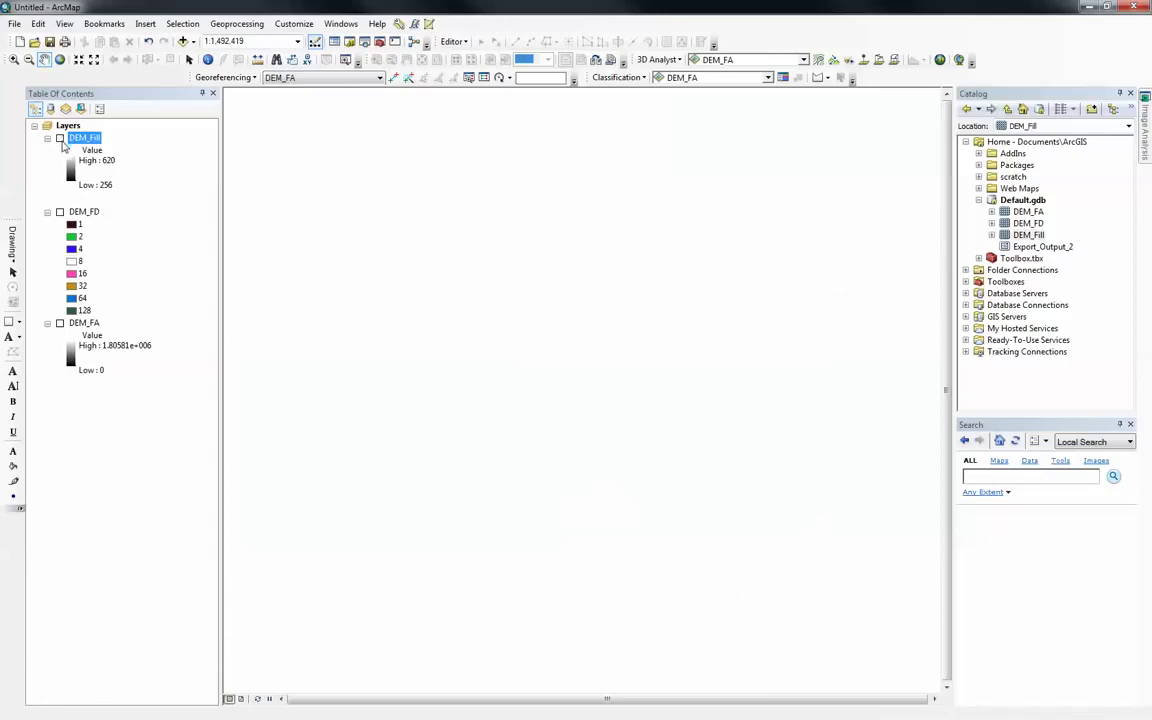
left_click(60, 212)
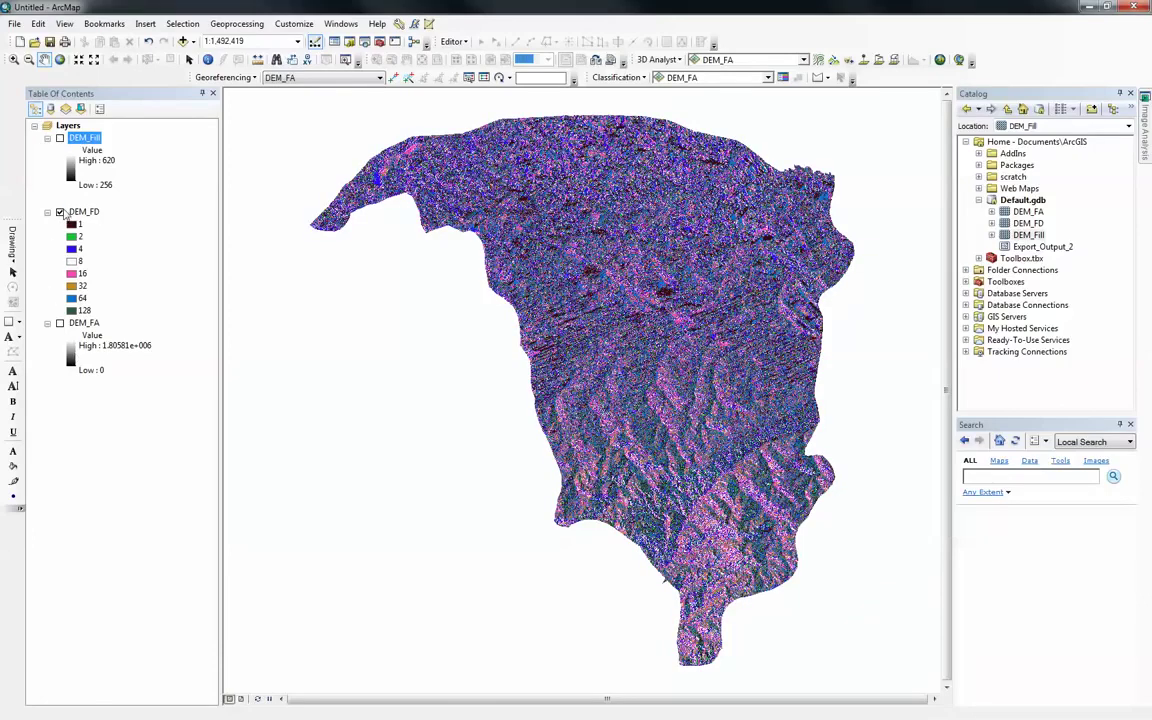
left_click(60, 212)
left_click(60, 323)
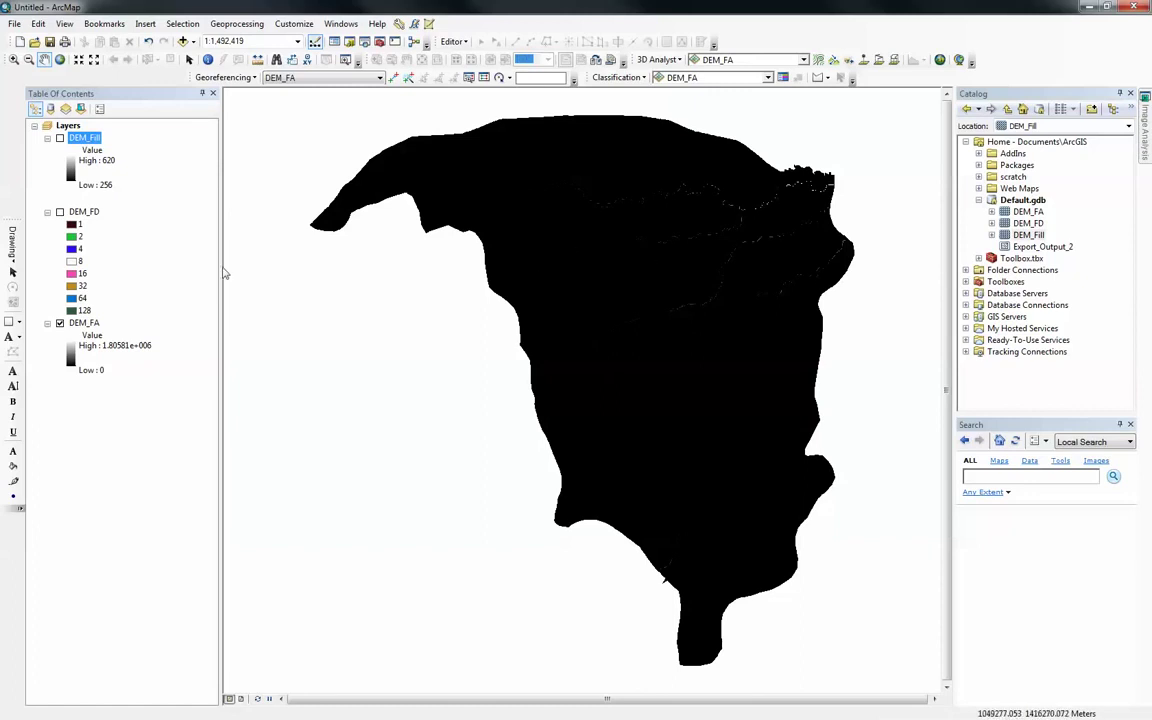
left_click(60, 212)
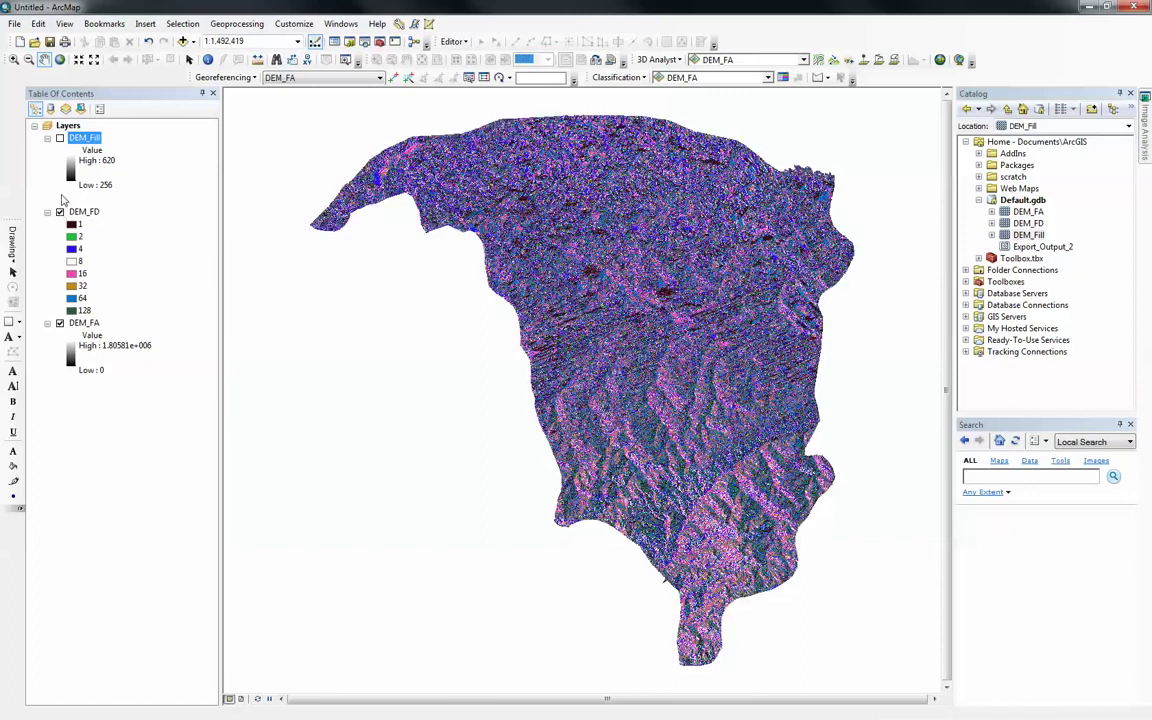
Step: Switch the DEM_Fill layer back on above DEM_FD and DEM_FA
left_click(60, 137)
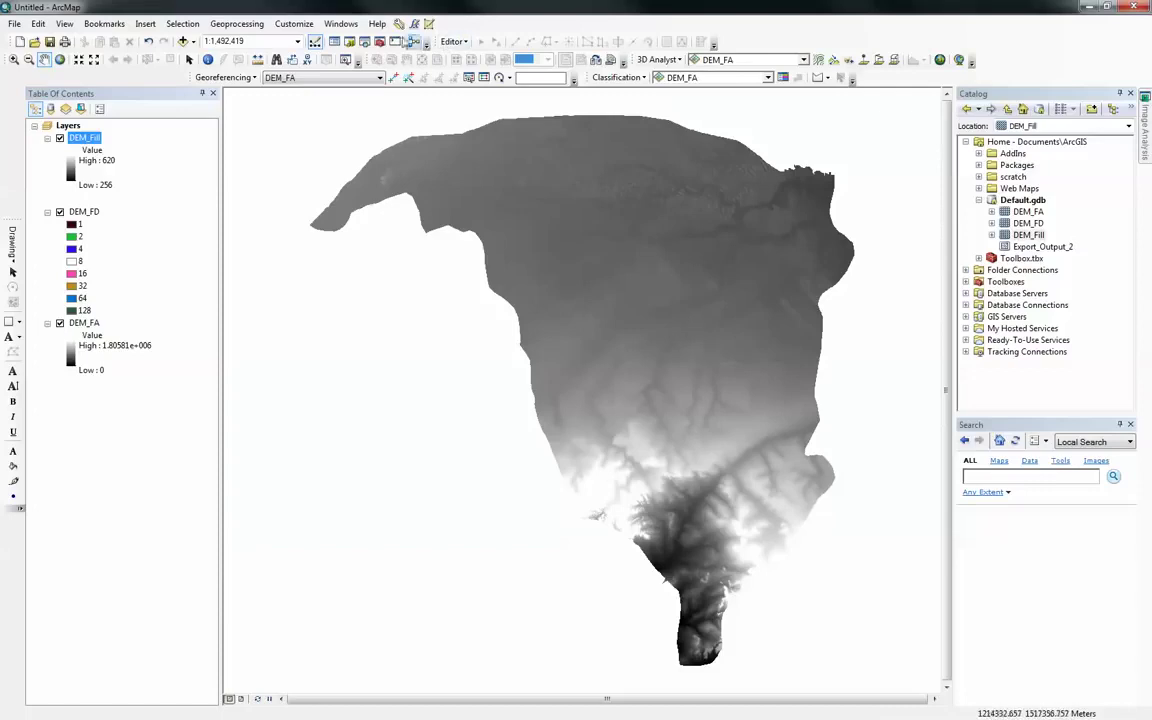
left_click(304, 25)
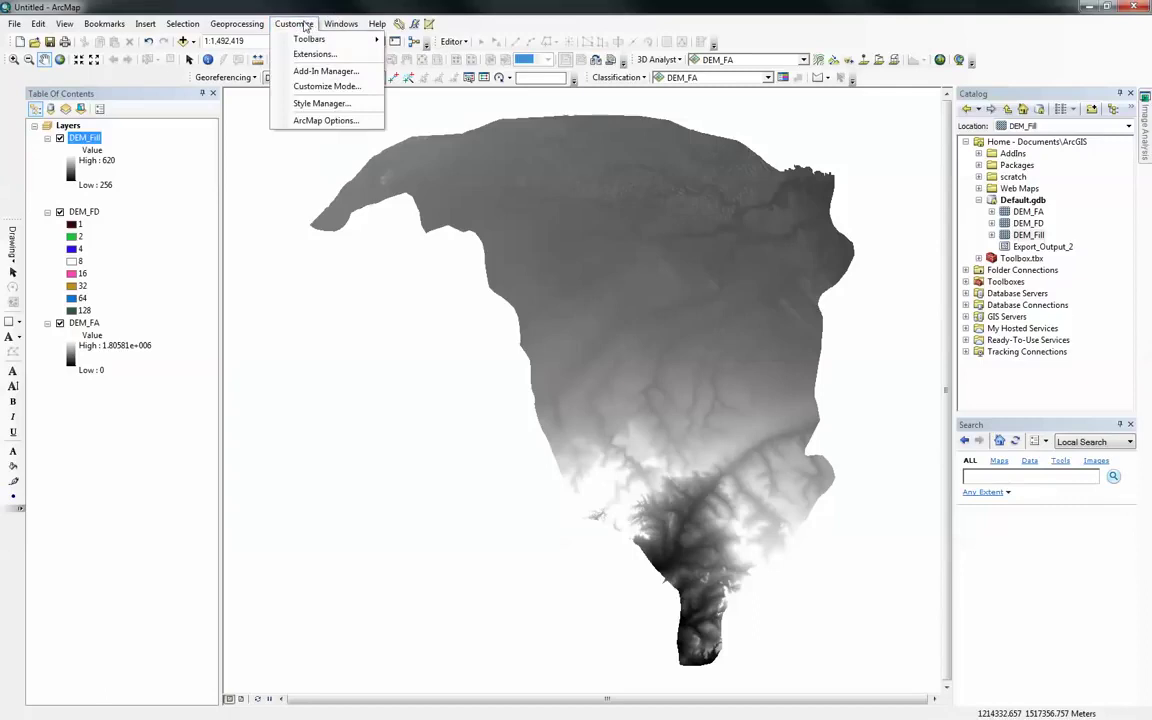
left_click(312, 55)
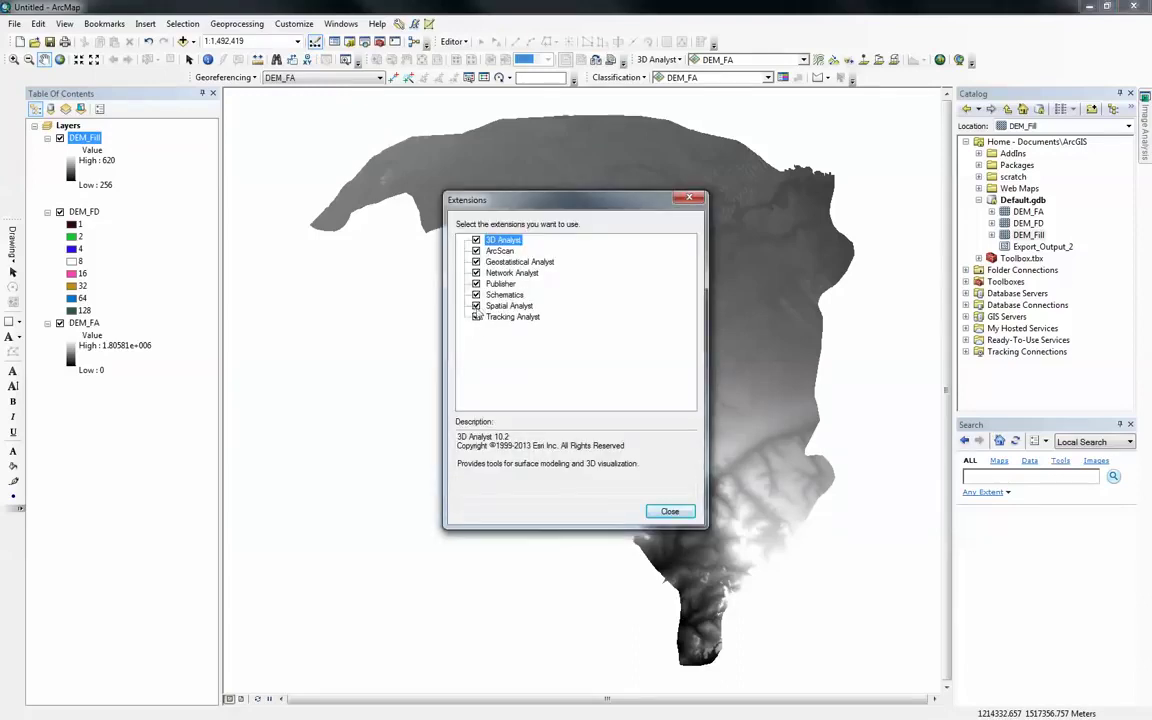
left_click(670, 511)
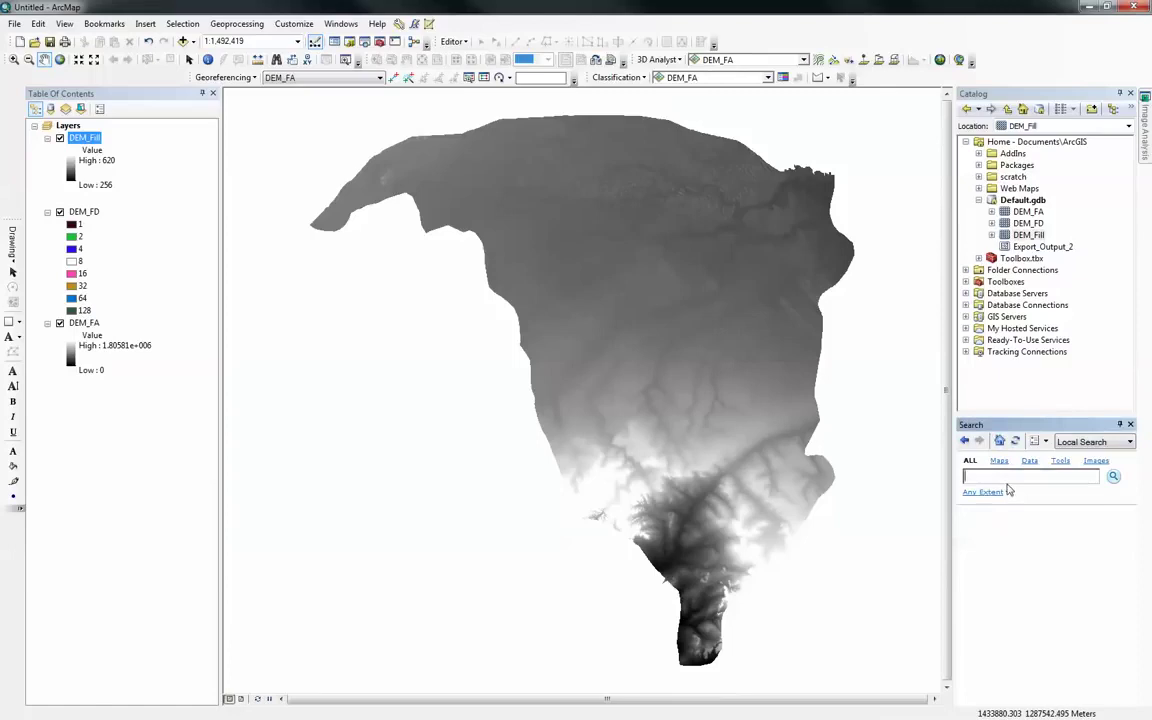
Step: Find the Basin tool, set DEM_FD as its input flow direction raster, and name the output Basins
type("basin")
key("Return")
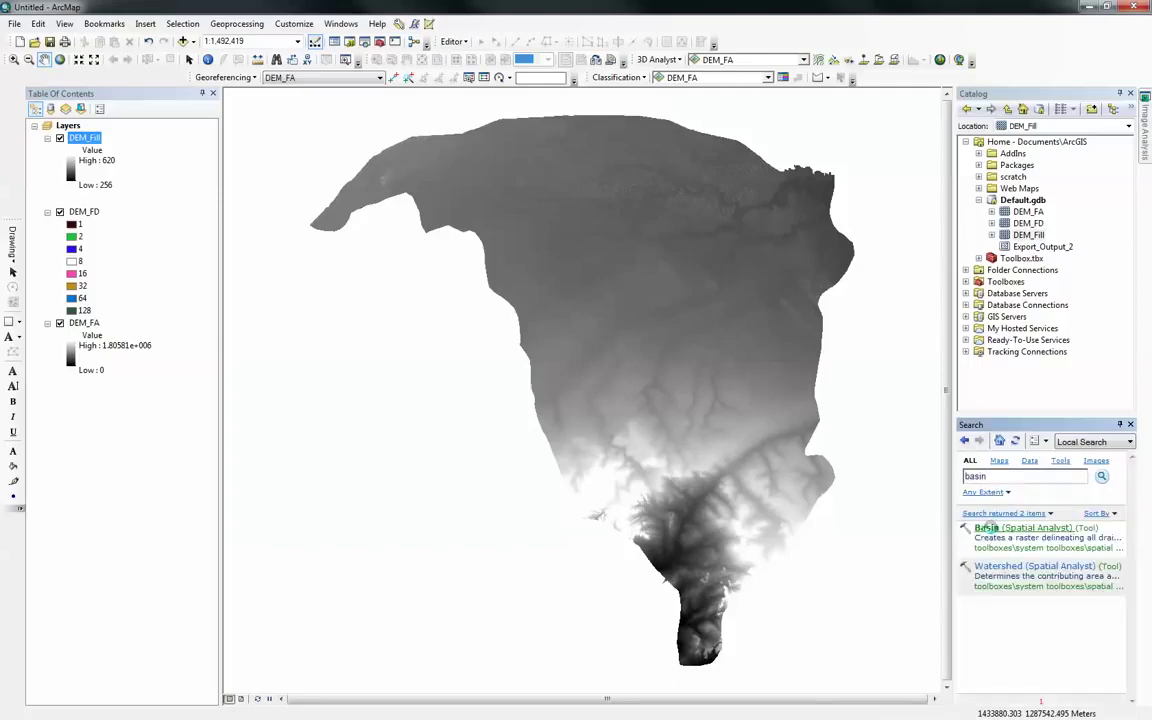
left_click(985, 527)
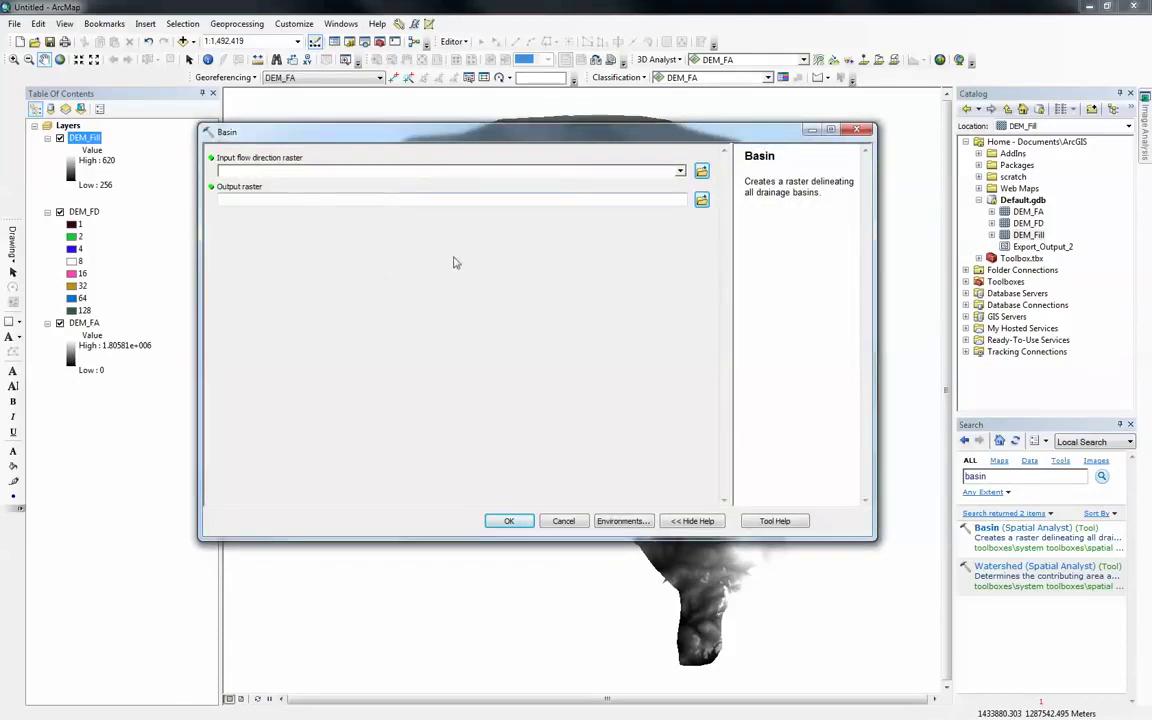
left_click_drag(86, 214, 262, 172)
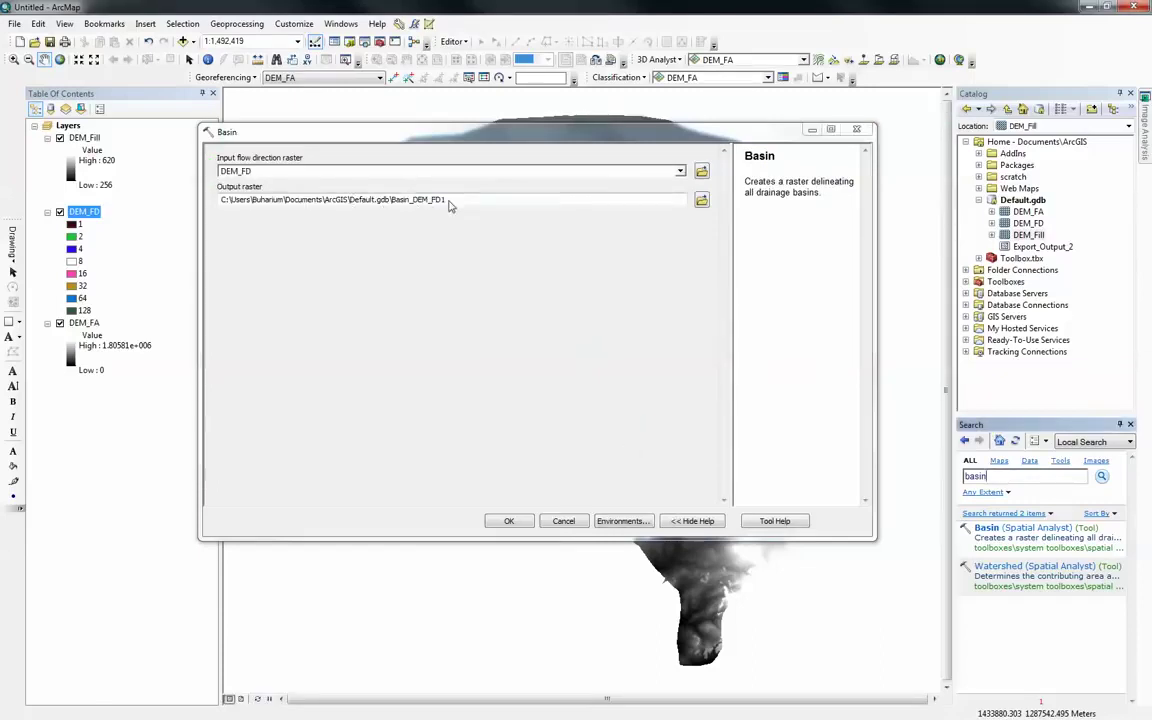
double_click(403, 200)
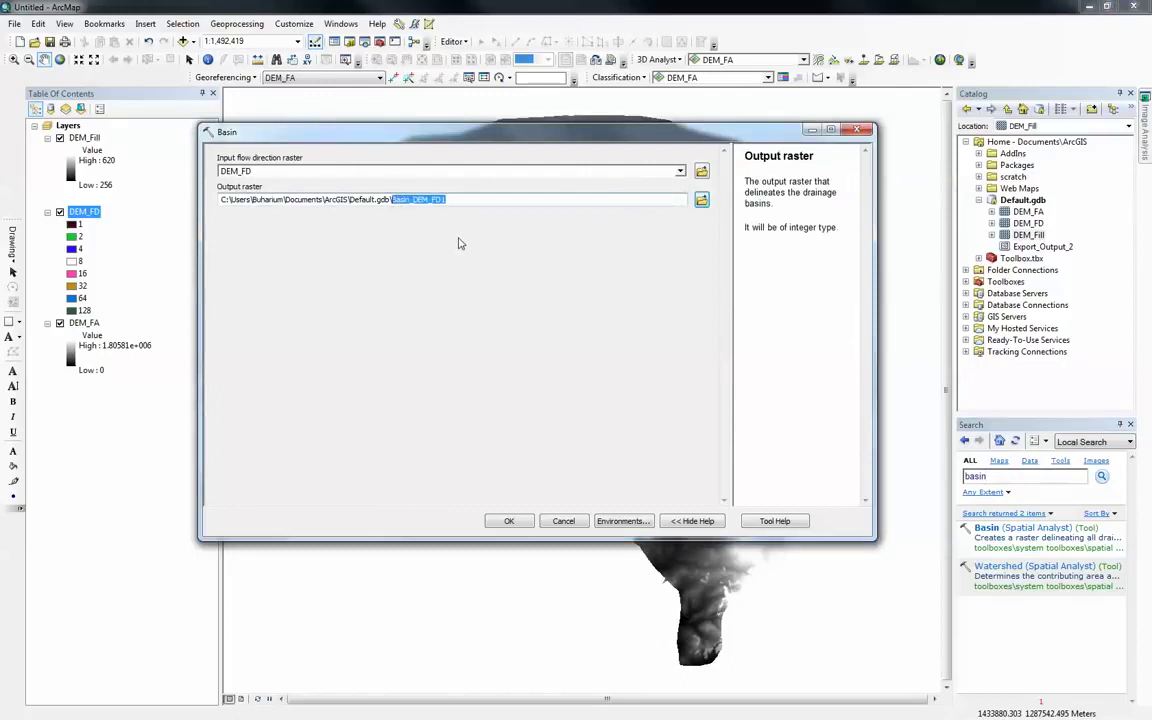
type("Basins")
Step: Run the Basin tool and close the completion message once the Basins raster appears
left_click(507, 520)
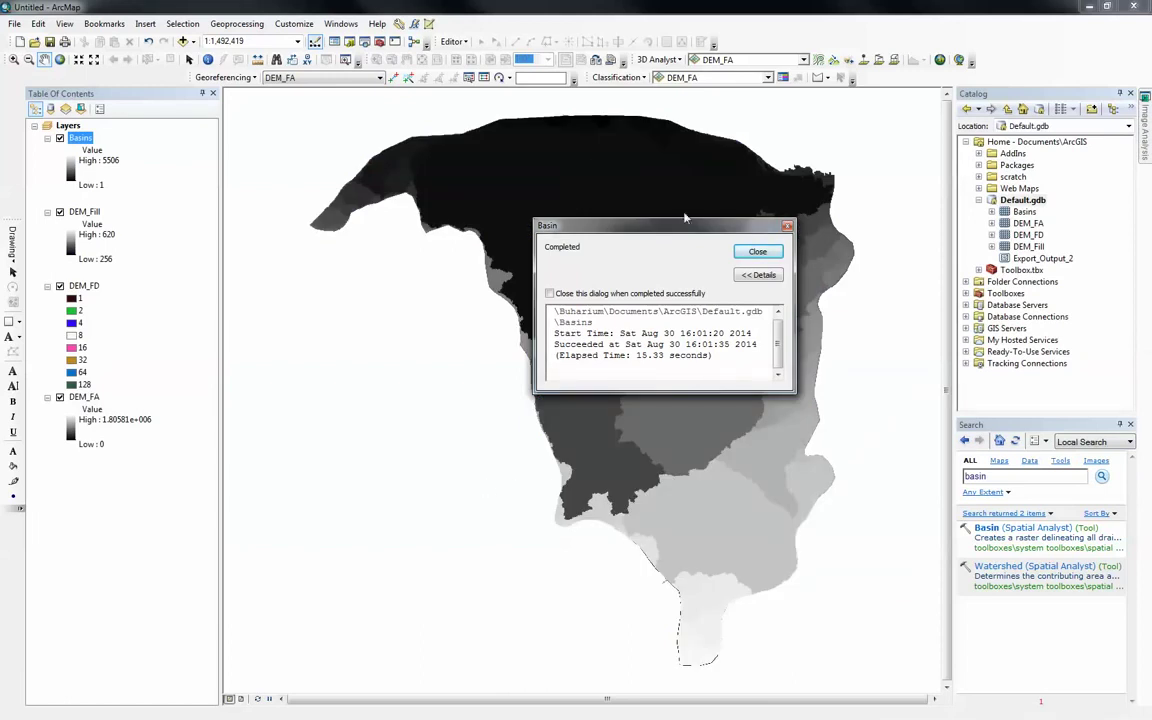
left_click(758, 251)
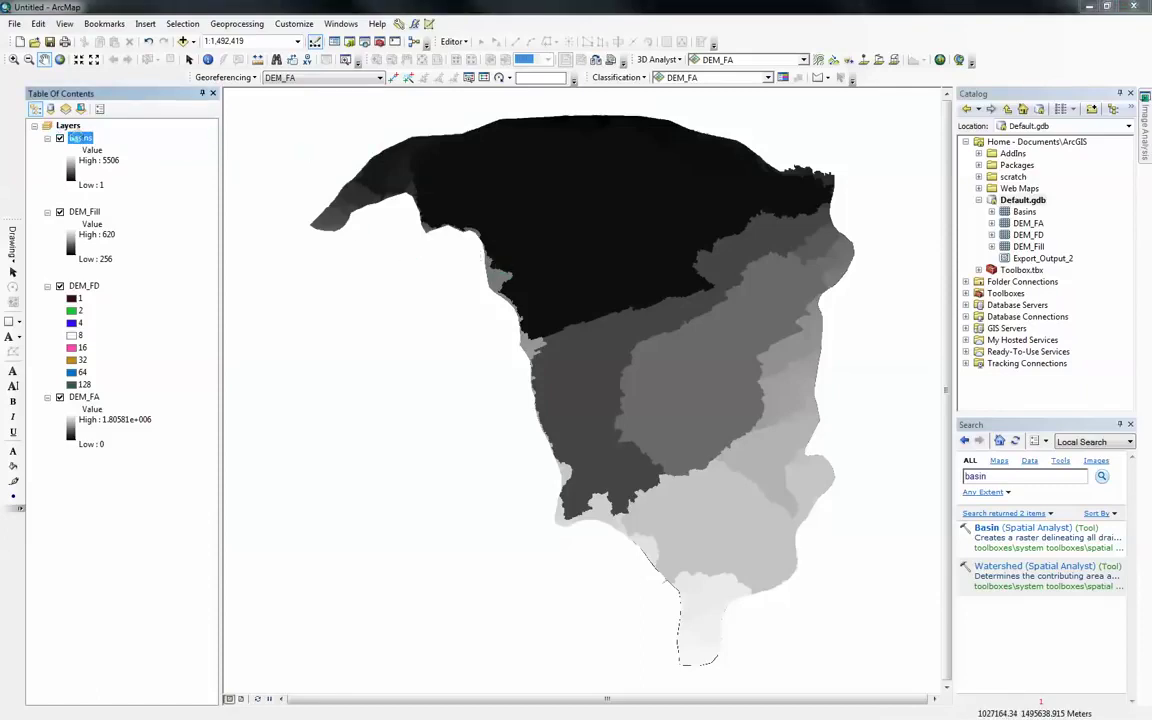
Step: Apply the green-yellow-red colour ramp to the Basins layer's symbology
double_click(80, 137)
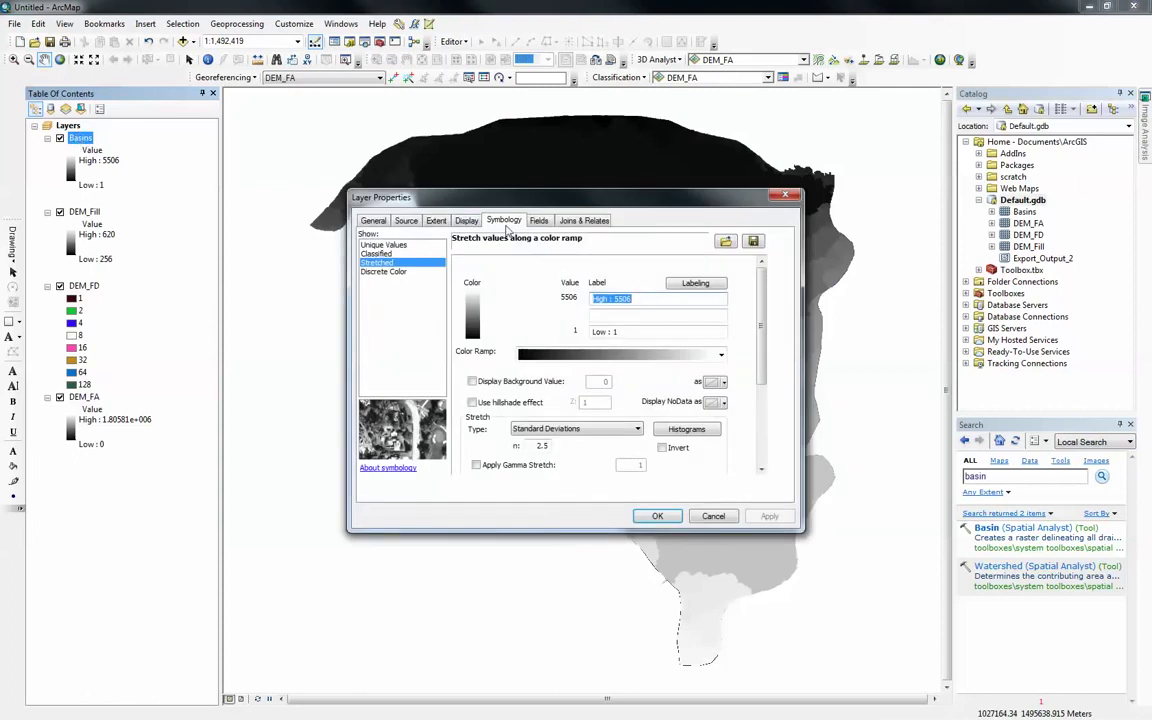
left_click(720, 356)
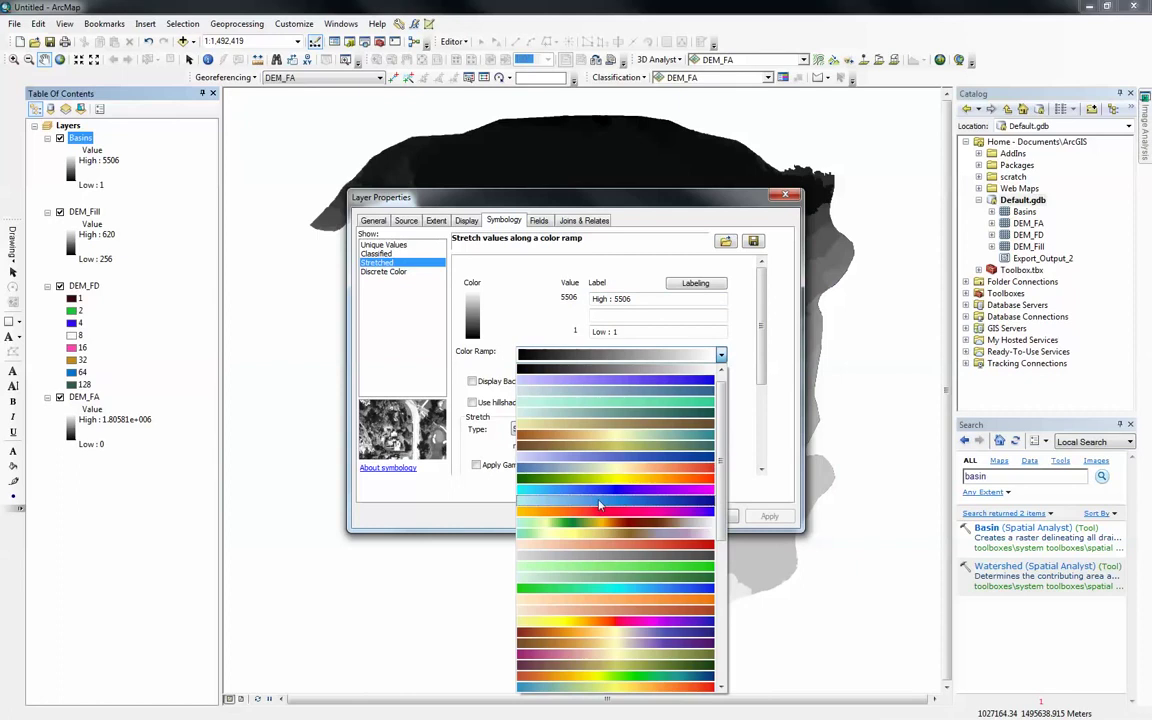
left_click(581, 480)
left_click(642, 516)
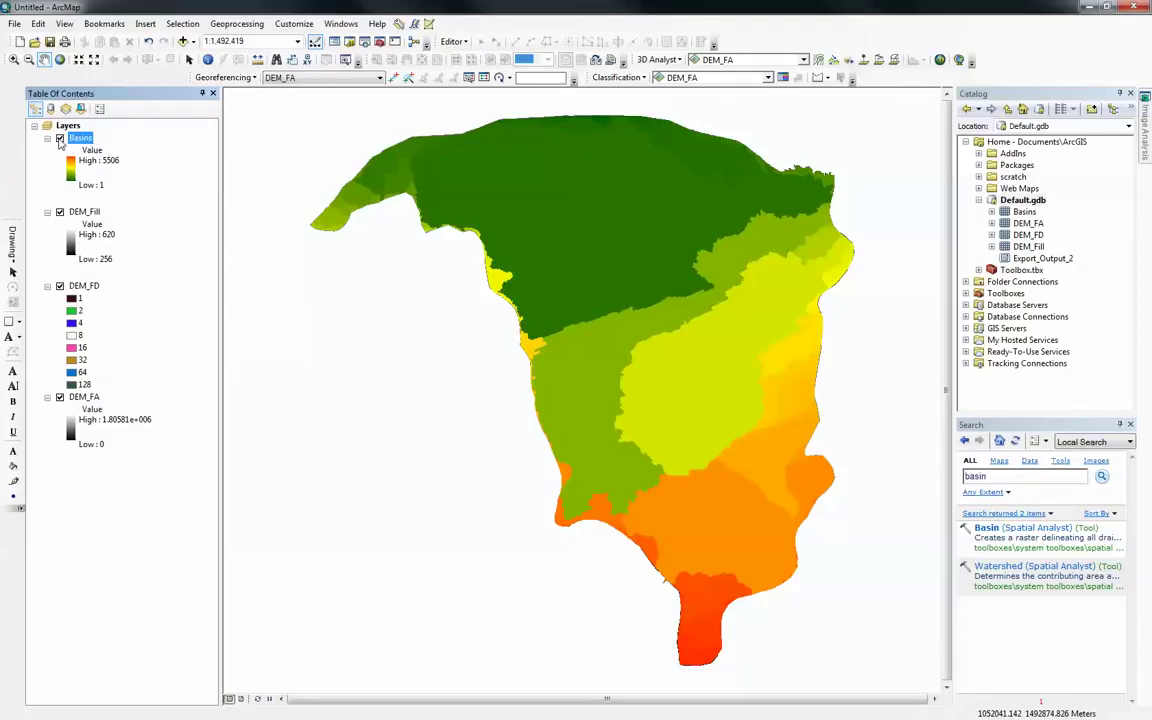
Step: Turn off Basins, DEM_Fill and DEM_FD, leaving only DEM_FA visible
left_click(60, 139)
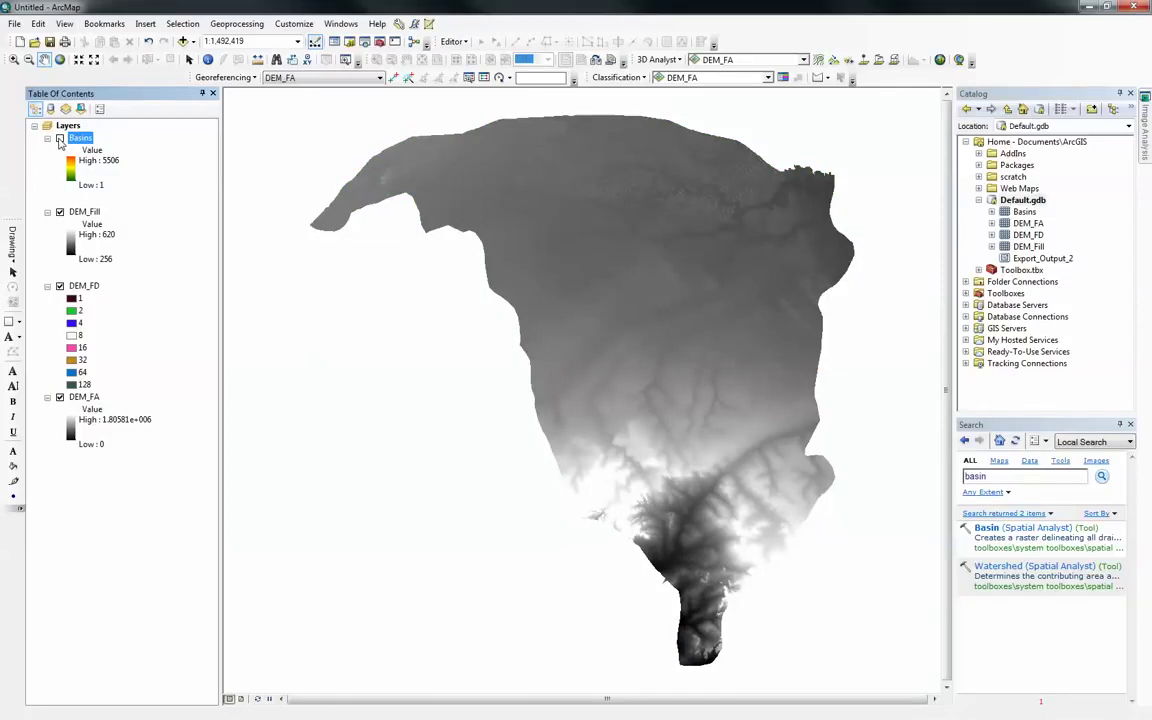
left_click(60, 212)
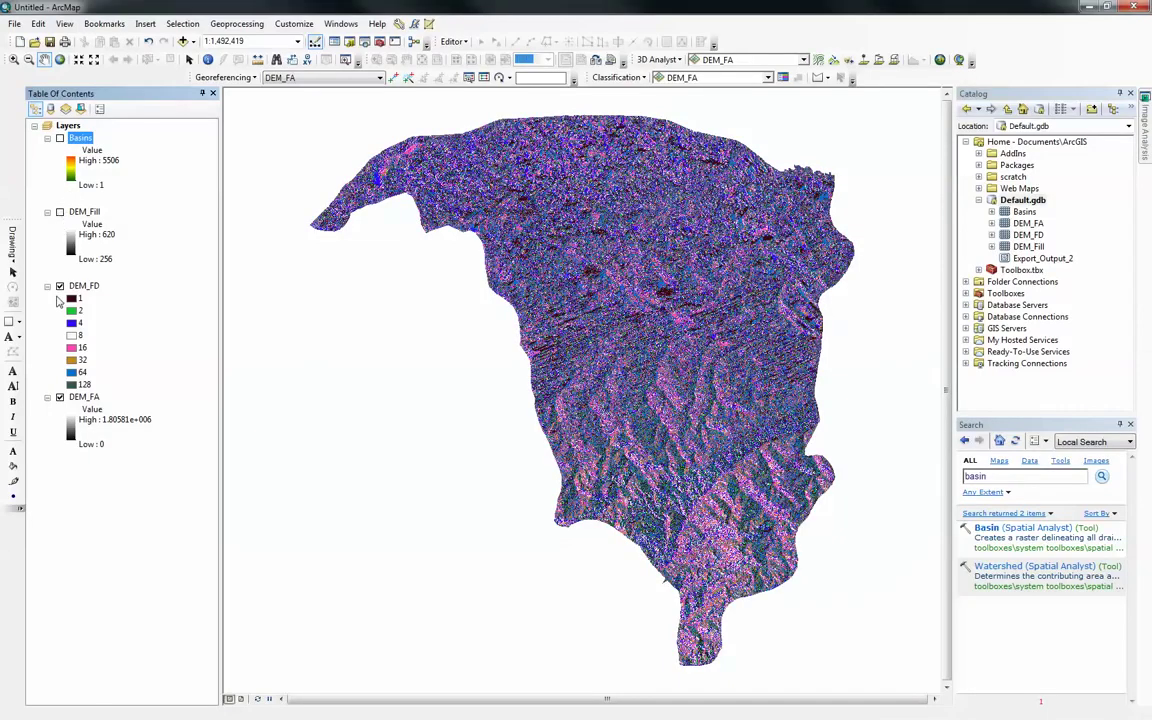
left_click(60, 286)
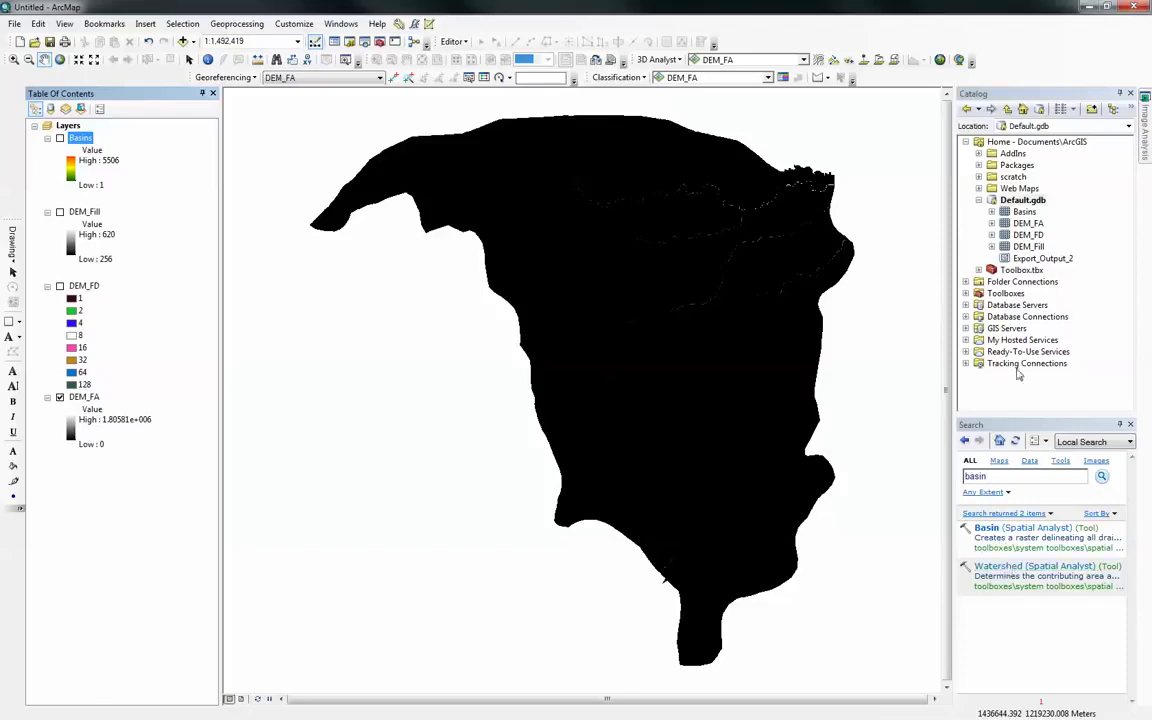
Step: Create the point shapefile PPoin in the Home folder with the WGS 1984 World Mercator coordinate system
right_click(1012, 145)
mouse_move(1067, 233)
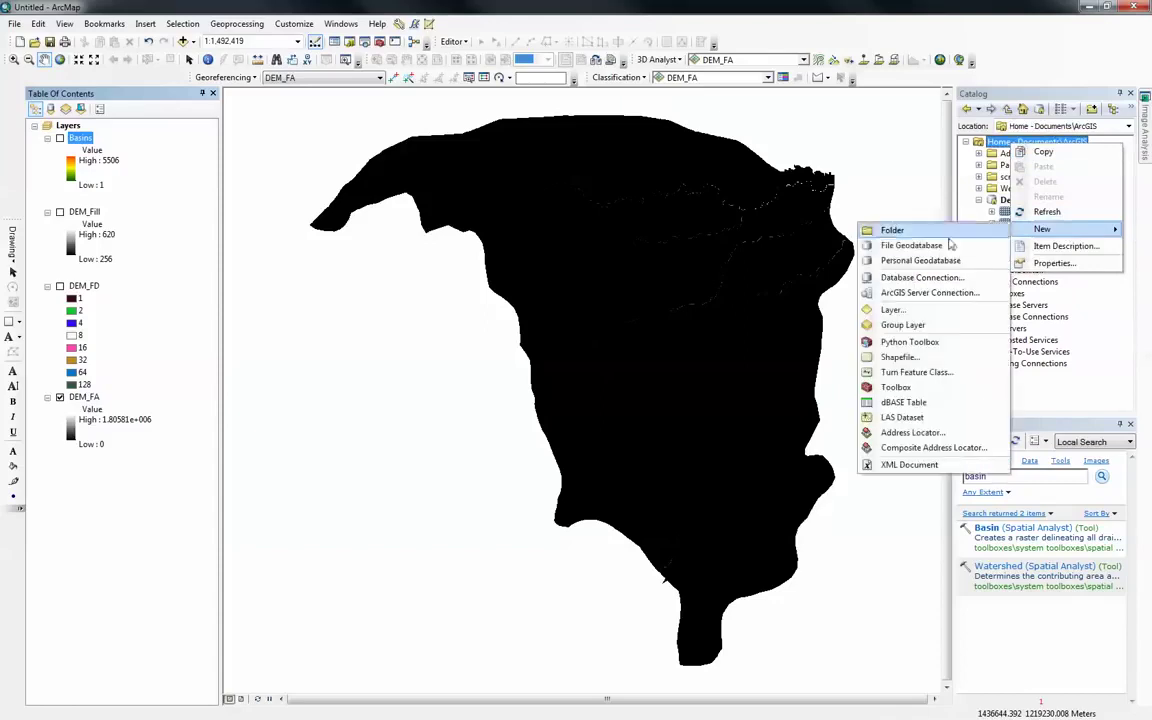
left_click(934, 360)
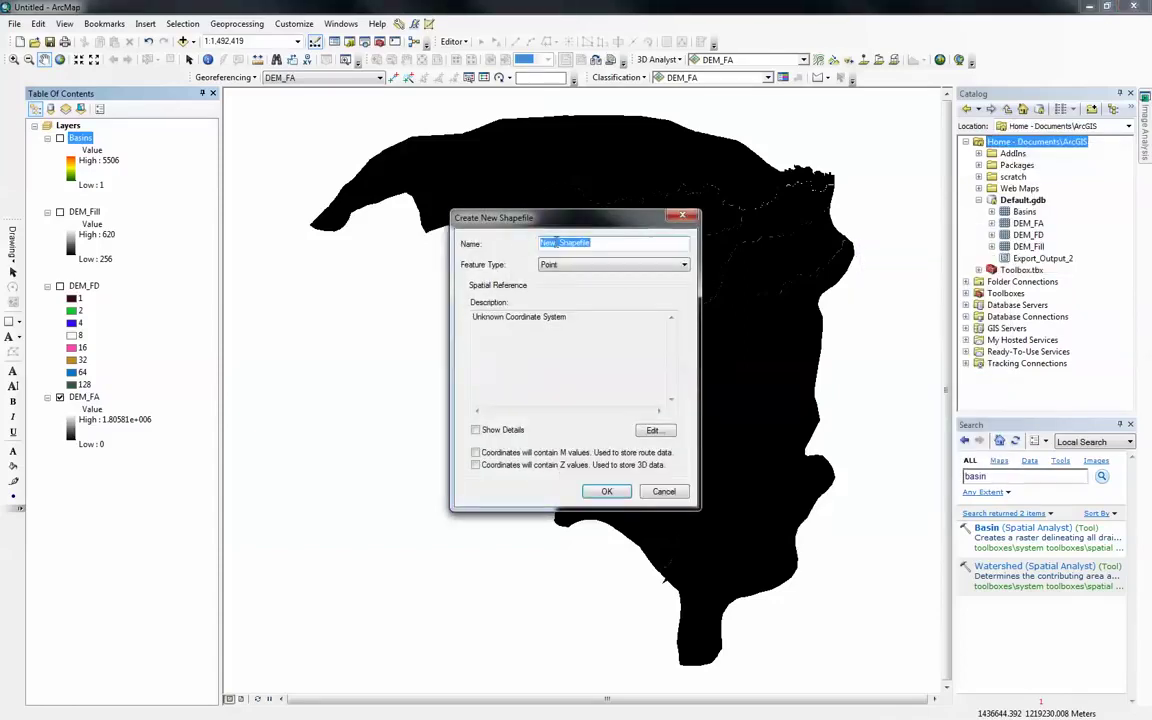
type("PPoin")
left_click(653, 430)
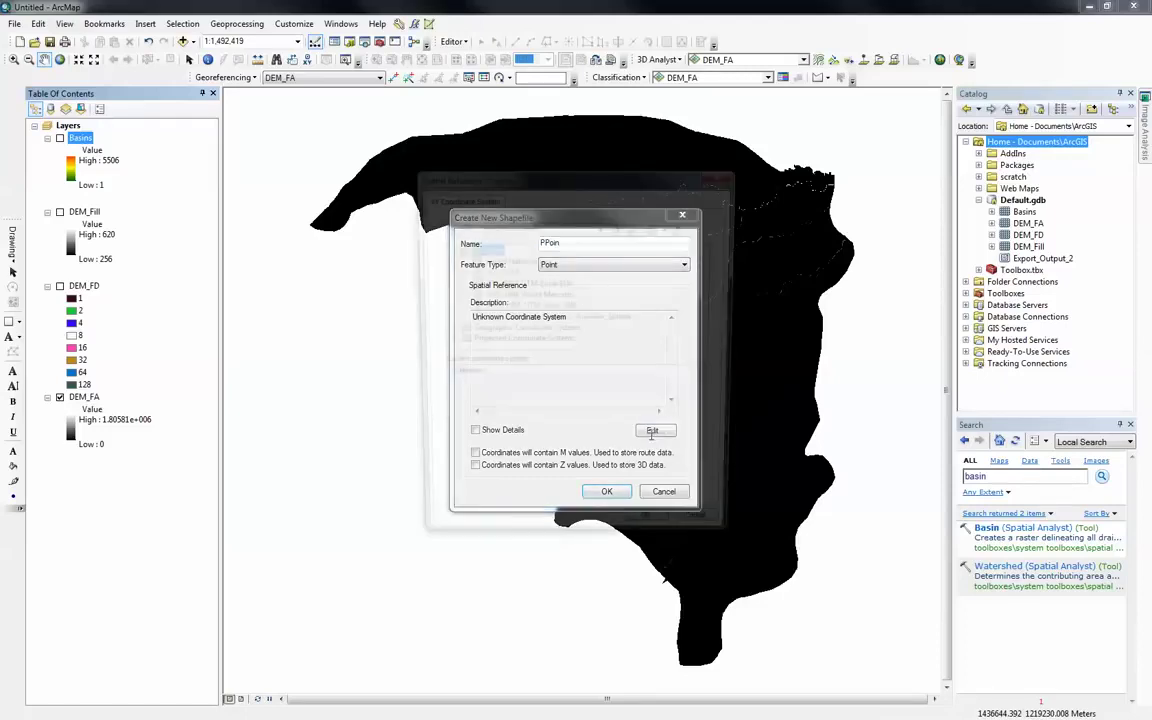
left_click(500, 294)
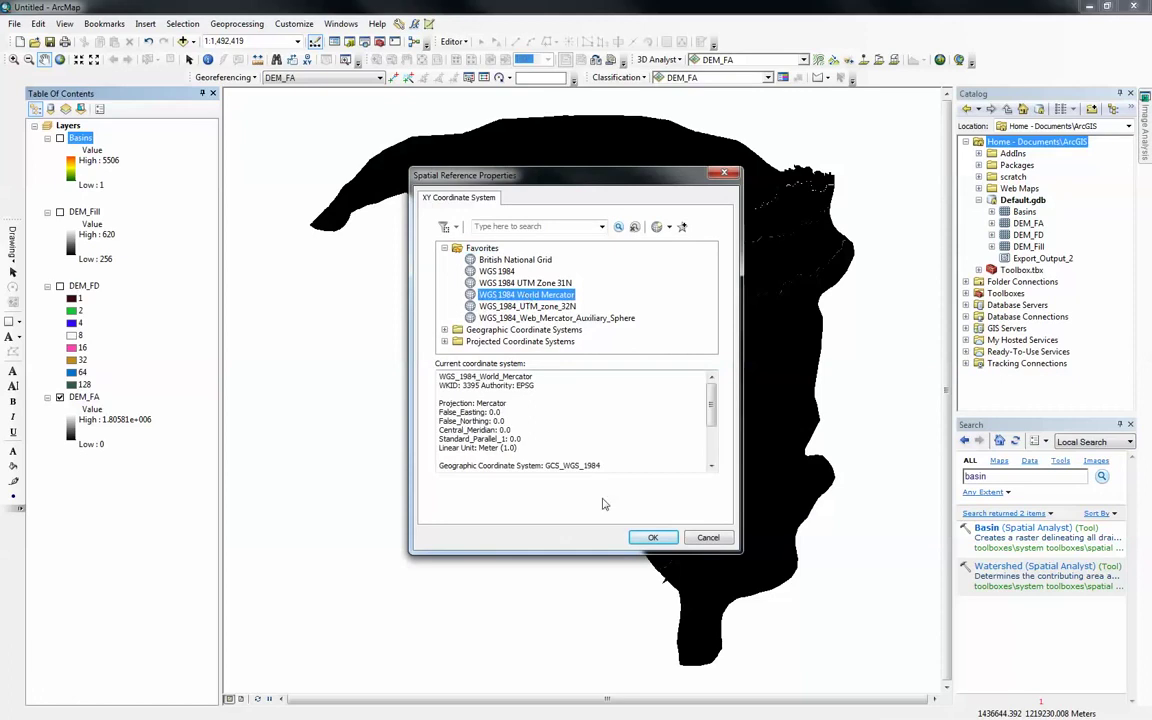
left_click(652, 537)
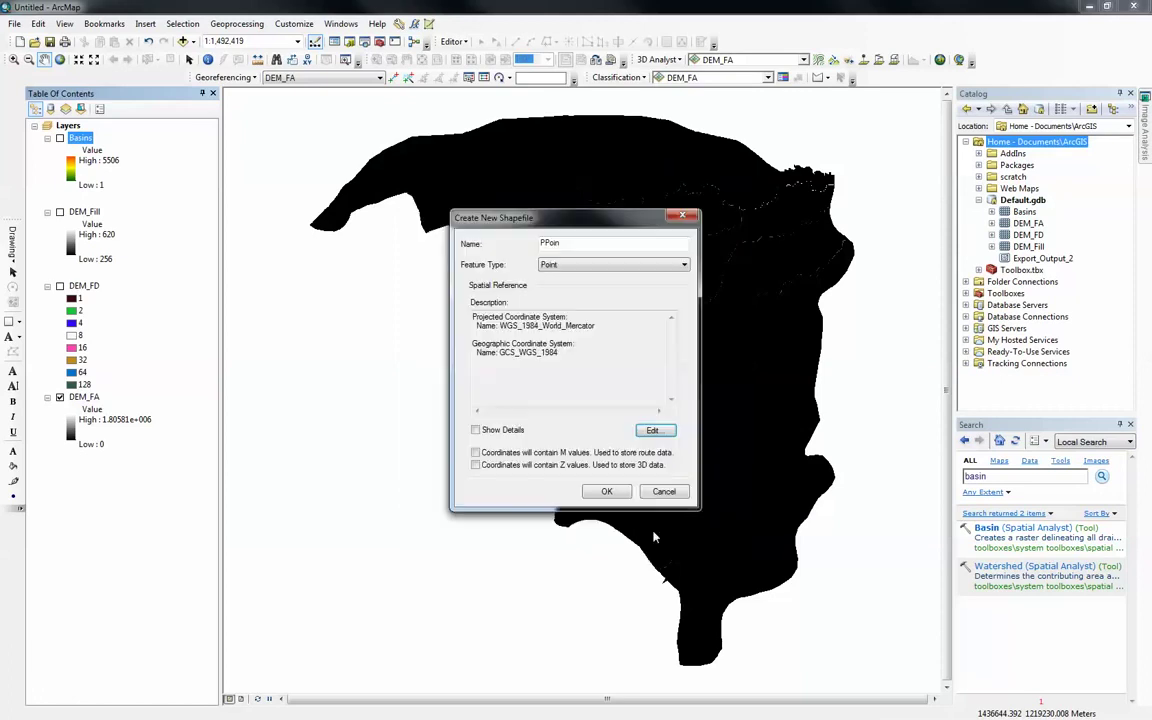
left_click(604, 494)
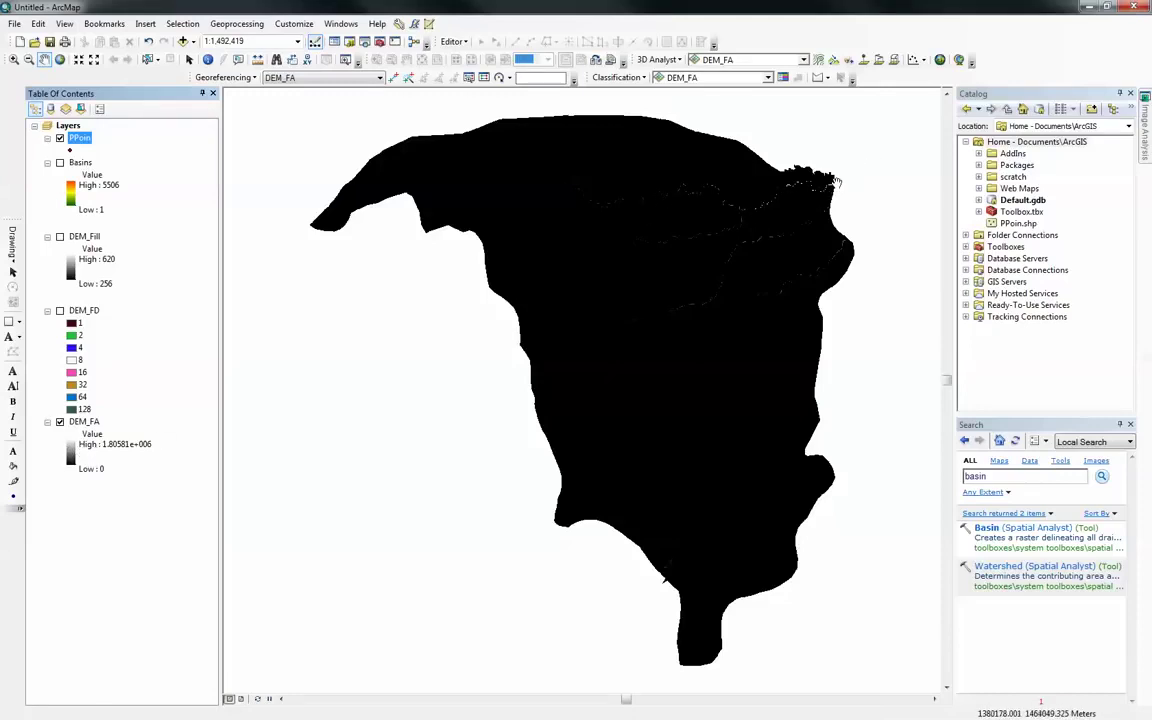
Step: Zoom and pan into the upper-right of DEM_FA until individual white high-flow cells show at 1:2,000
scroll(838, 183, "up", 5)
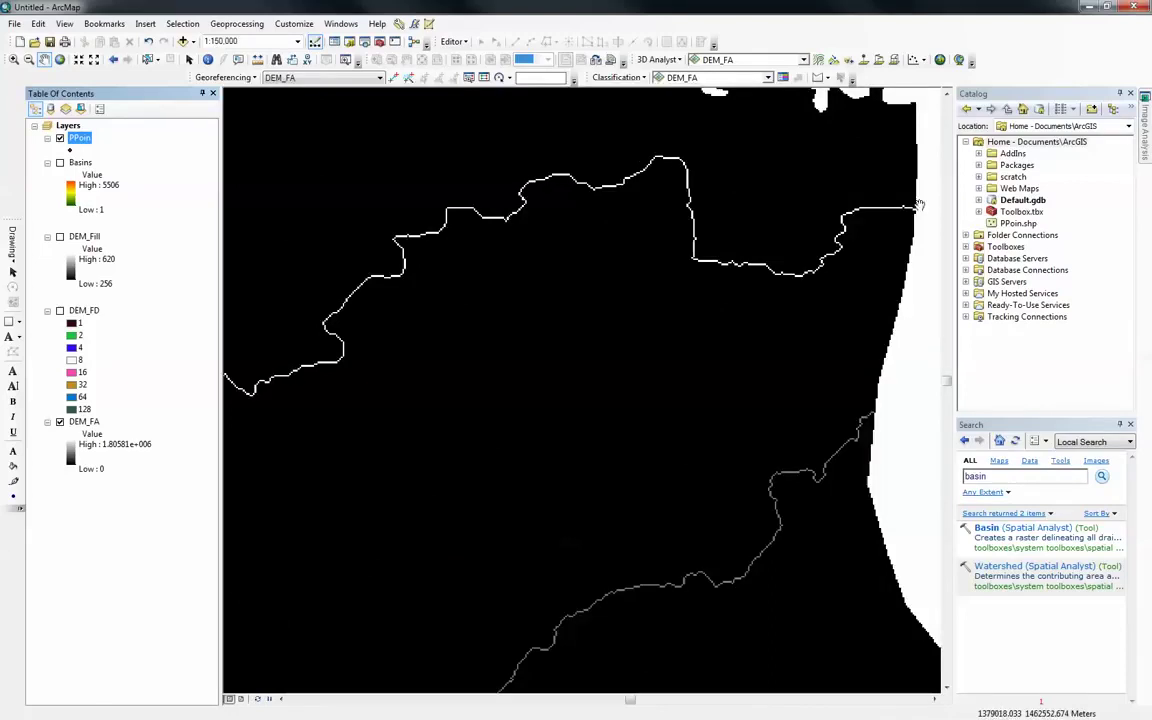
left_click_drag(917, 210, 812, 245)
scroll(812, 245, "up", 6)
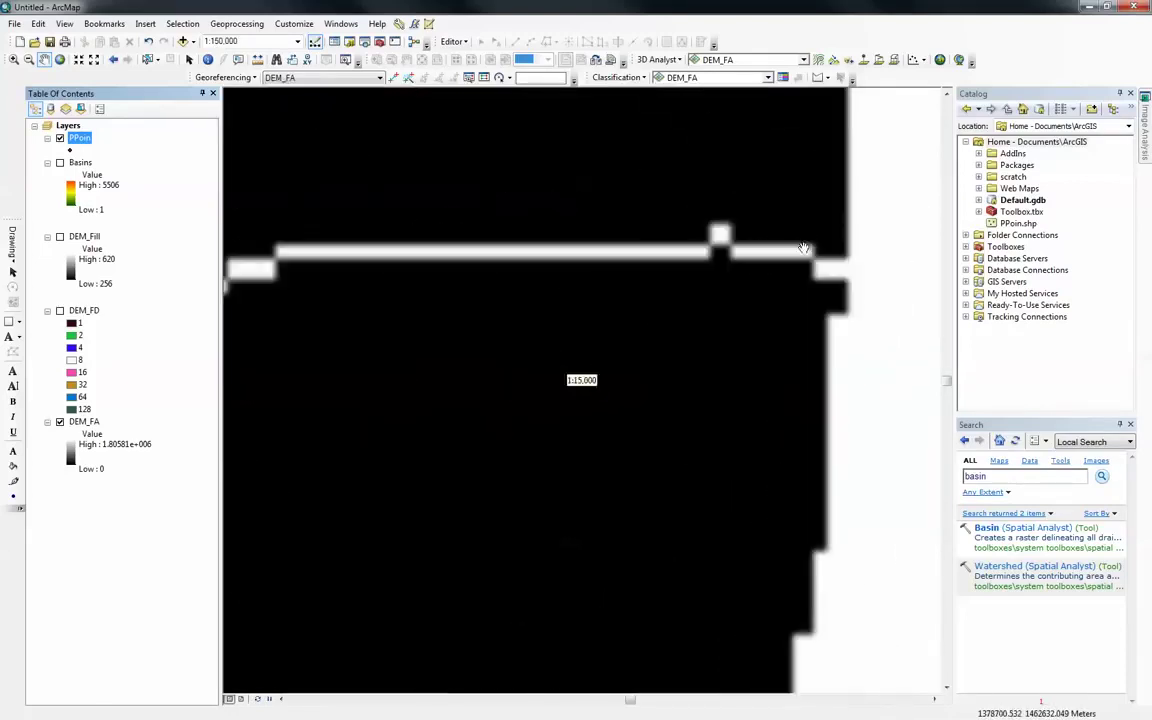
scroll(803, 247, "up", 5)
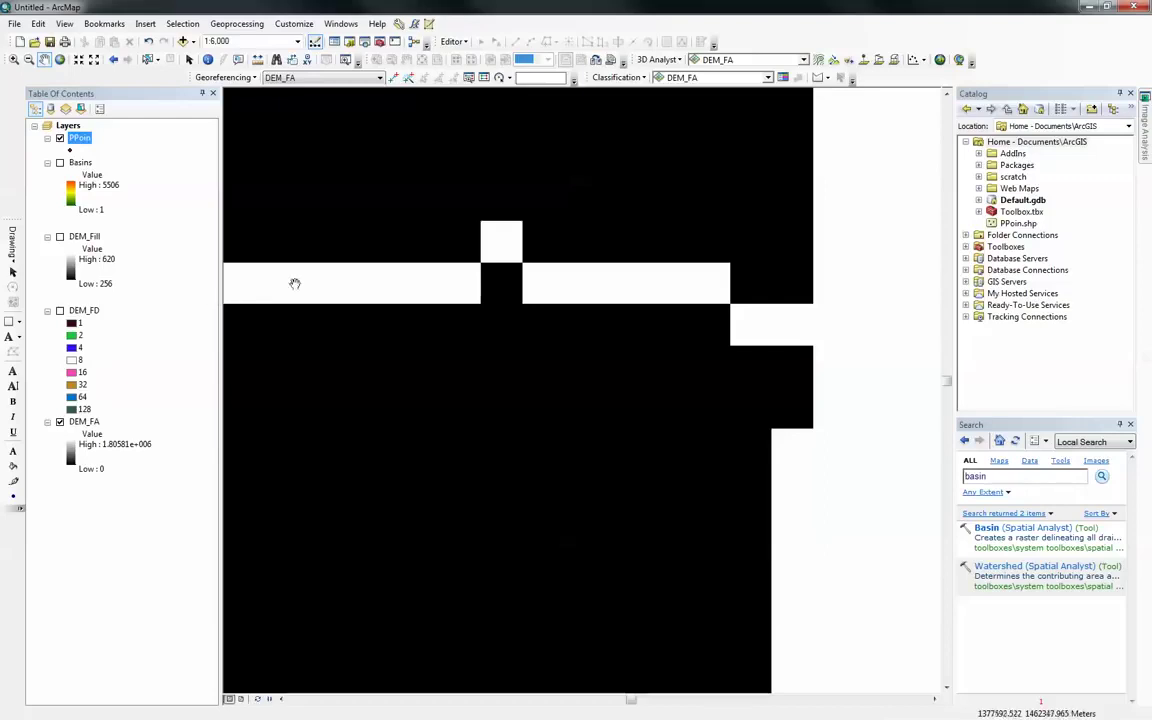
scroll(759, 330, "up", 3)
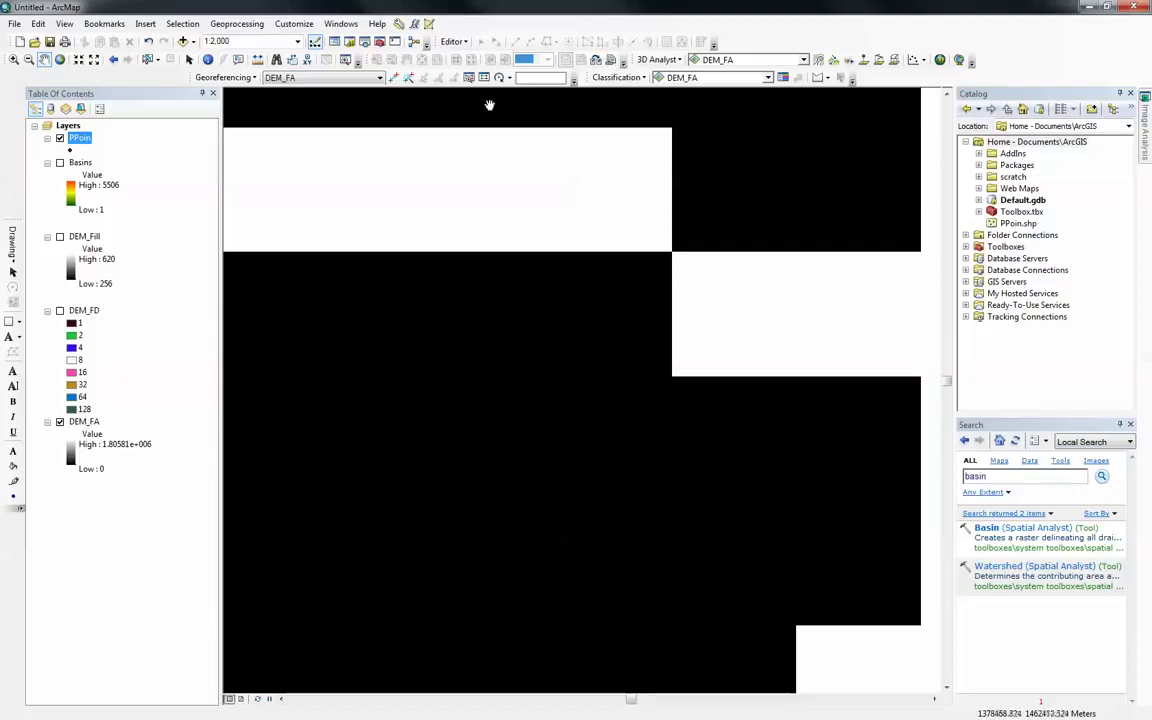
Step: Choose Start Editing from the Editor menu and confirm PPoin as the layer to edit
left_click(460, 43)
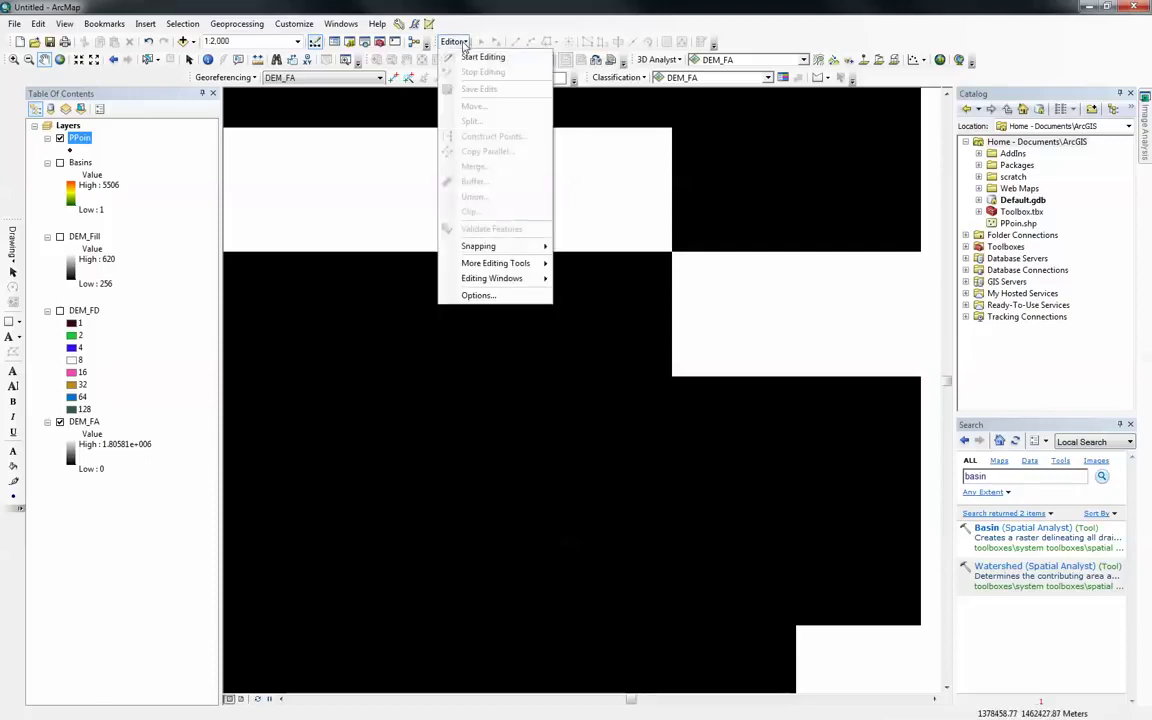
left_click(463, 46)
left_click(463, 46)
left_click(463, 46)
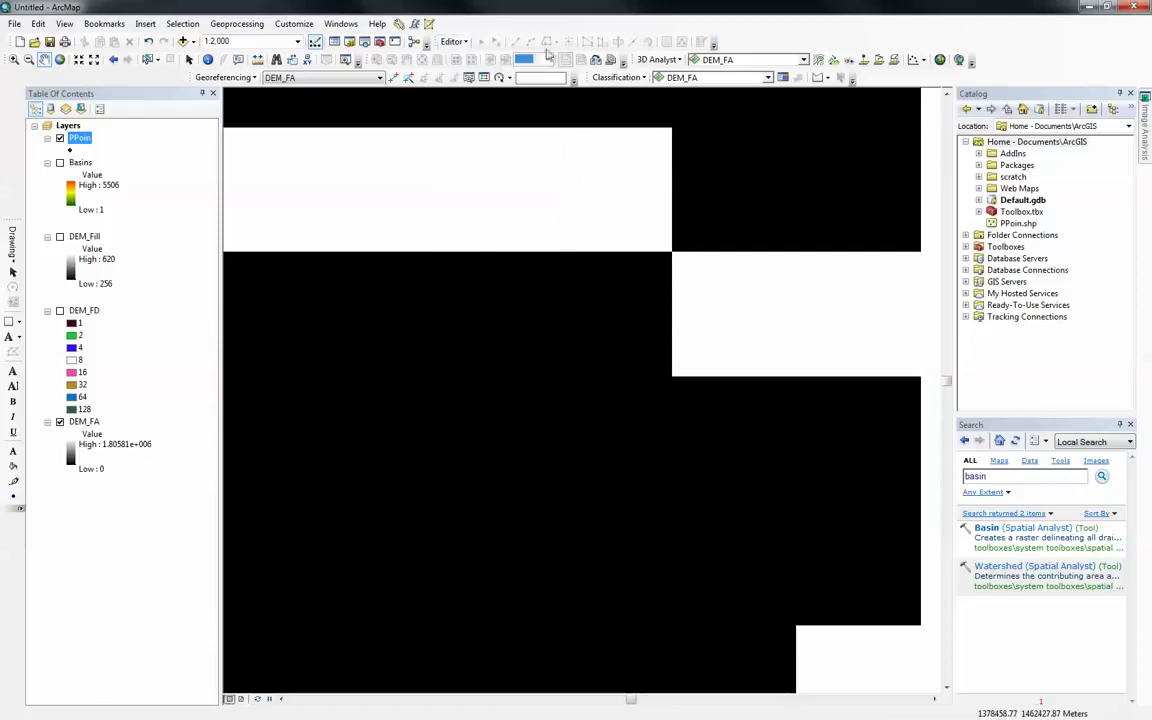
right_click(769, 33)
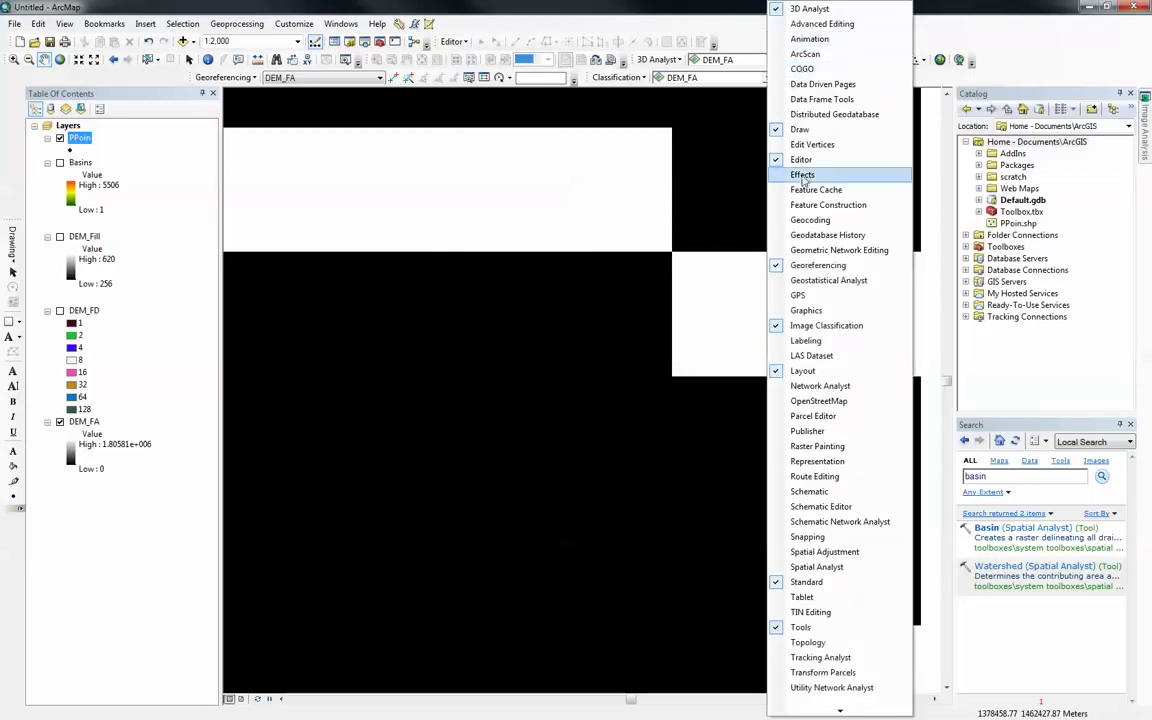
left_click(505, 33)
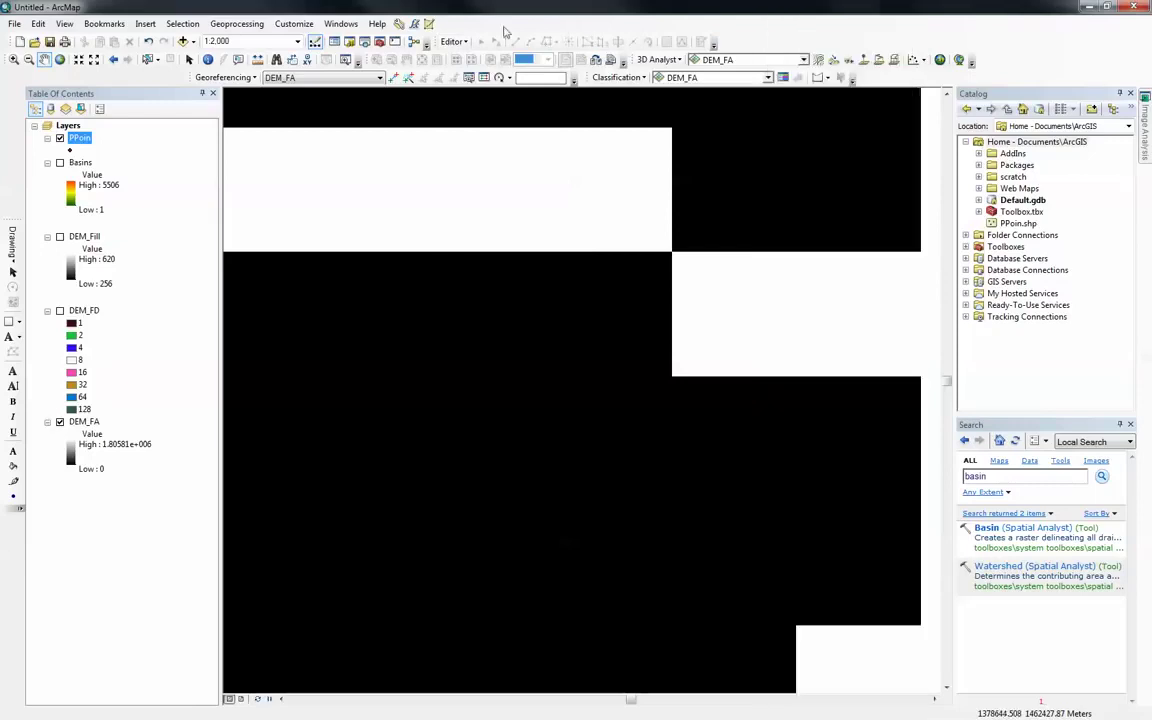
left_click(452, 41)
left_click(481, 57)
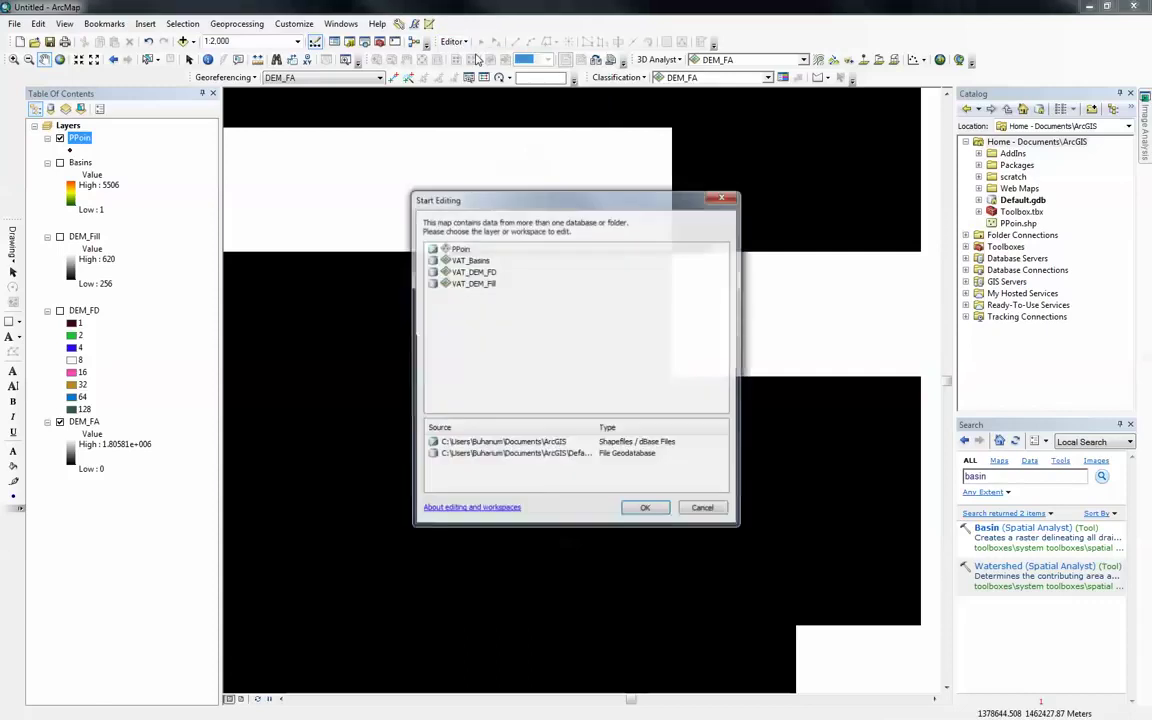
left_click(646, 510)
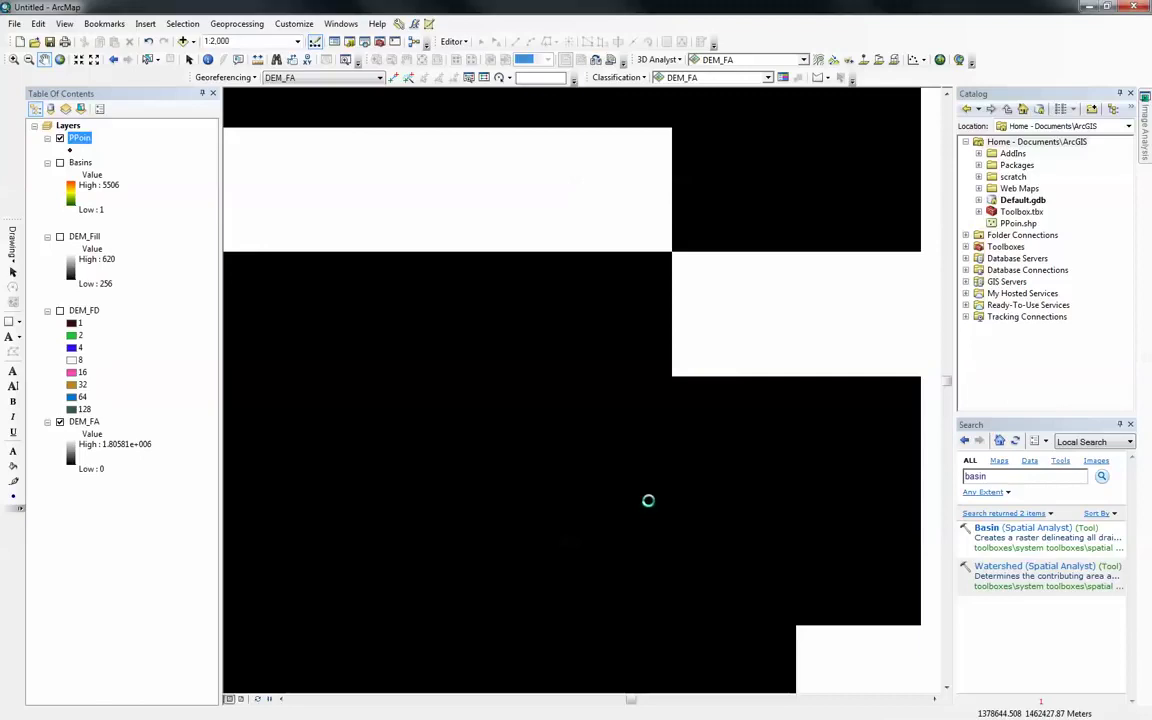
Step: Place a PPoin pour point on the white high-flow cell using the PPoin feature template
left_click(701, 43)
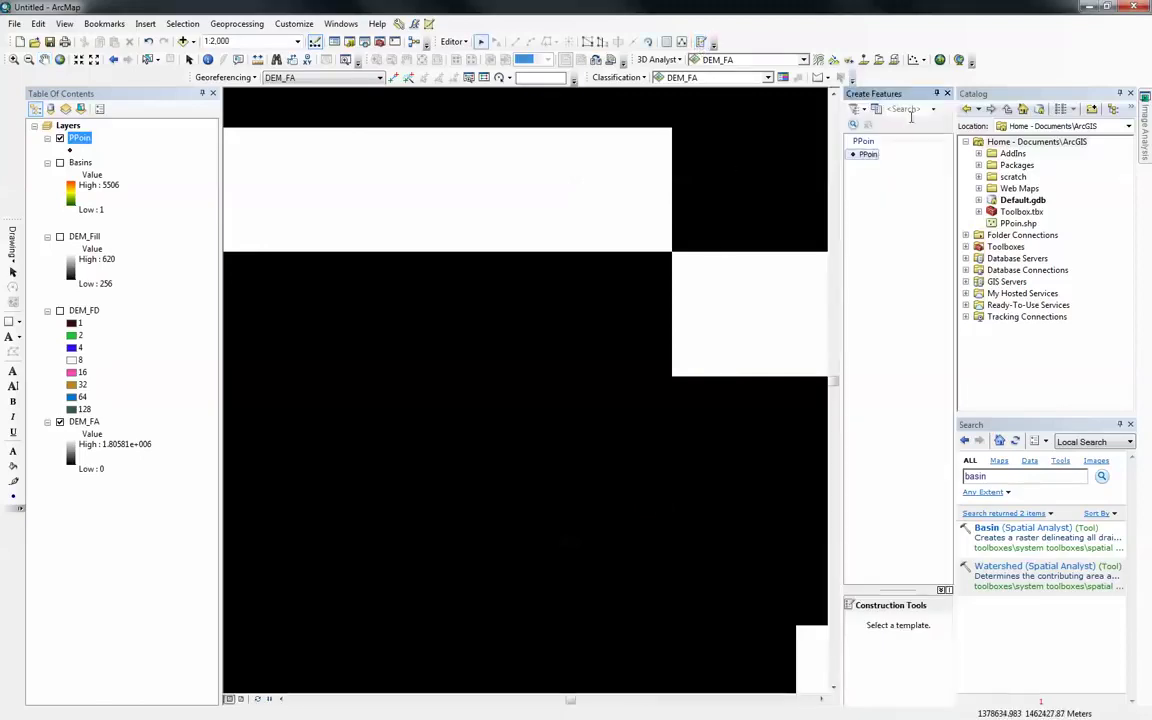
left_click(868, 155)
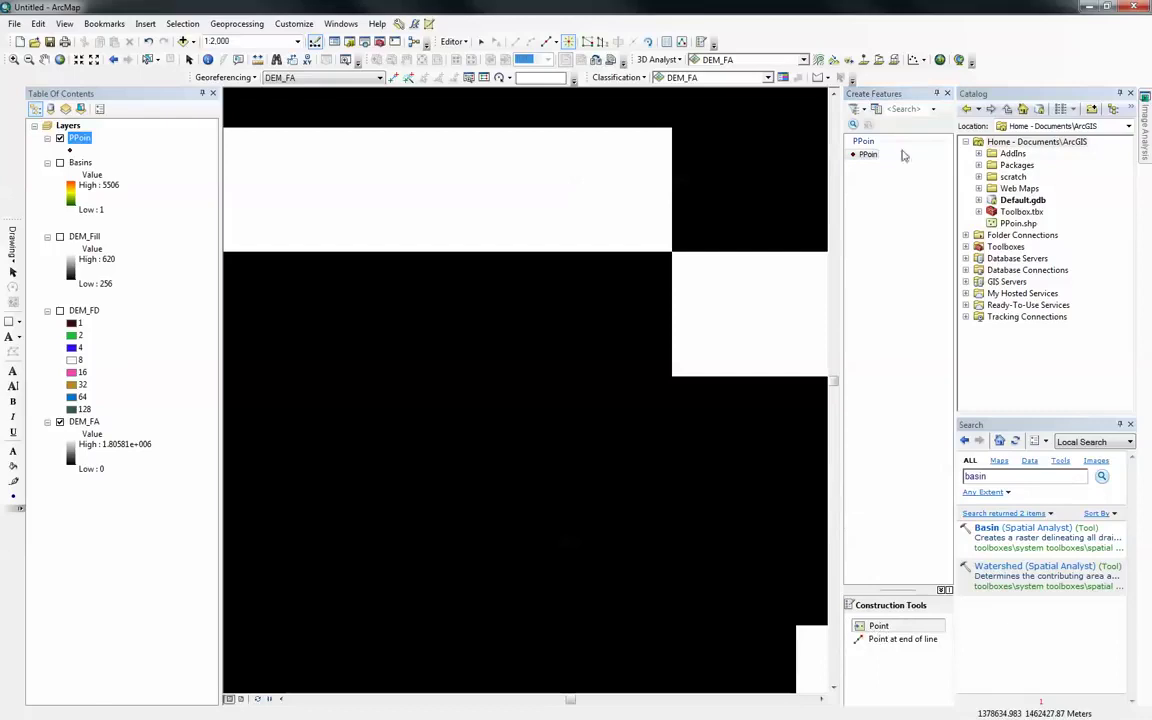
left_click(947, 94)
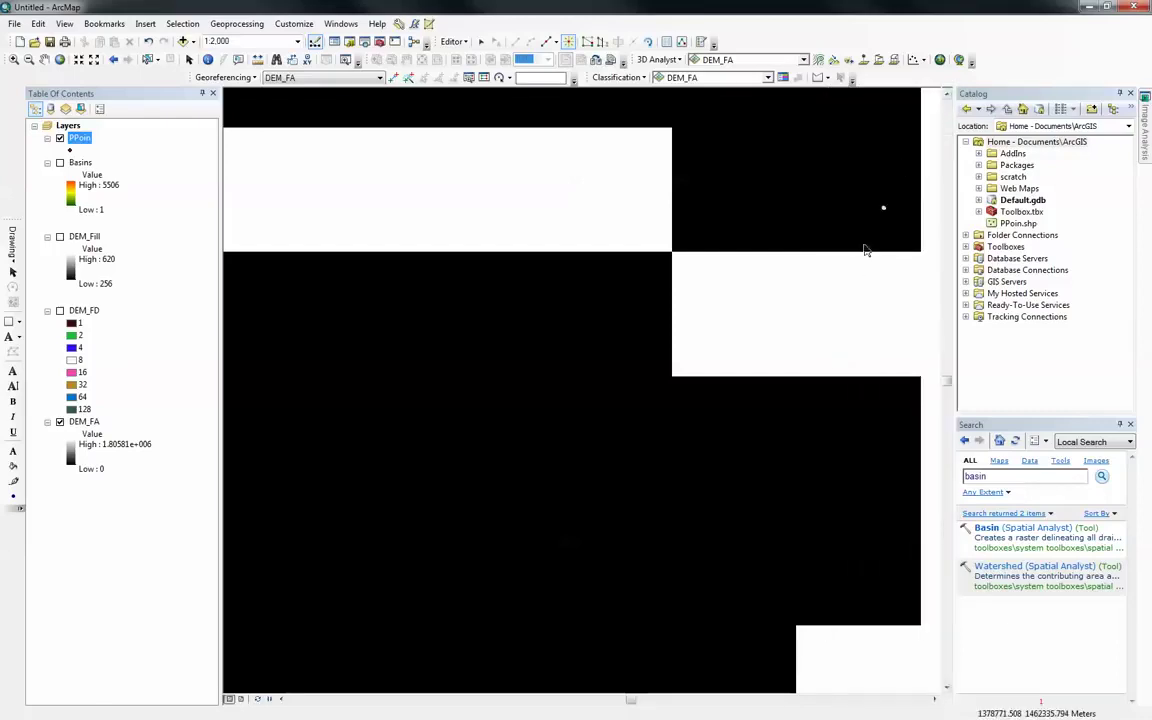
left_click(838, 320)
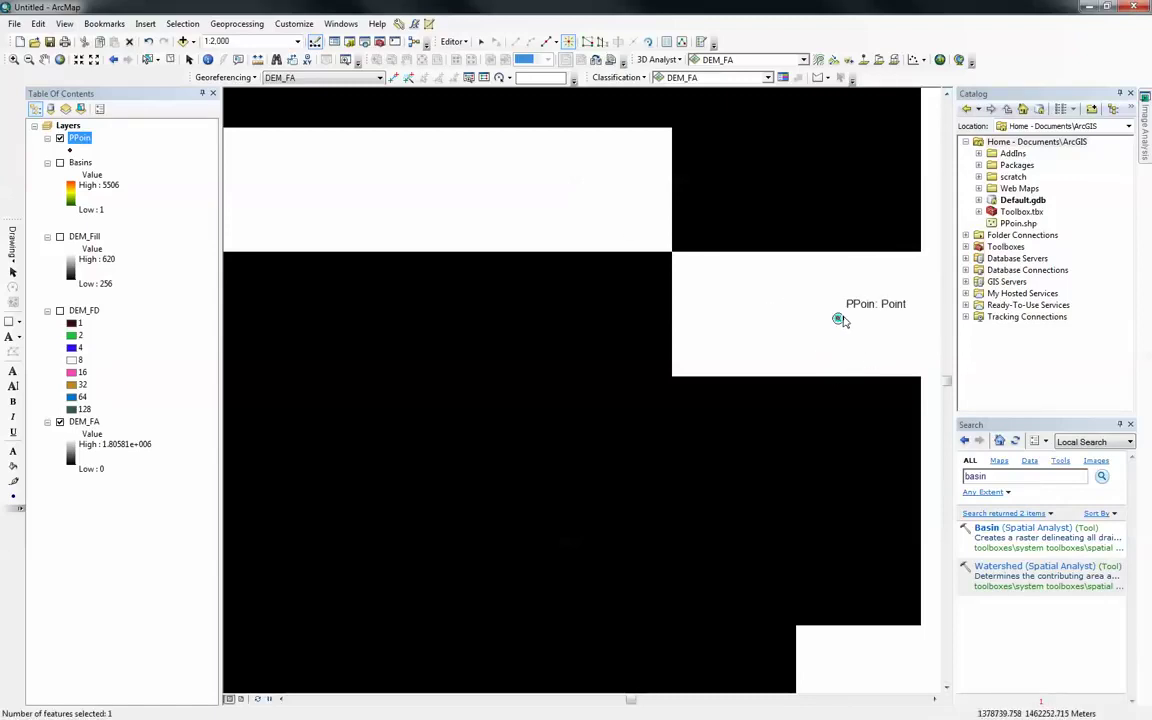
Step: Stop editing and save the new pour point
left_click(452, 41)
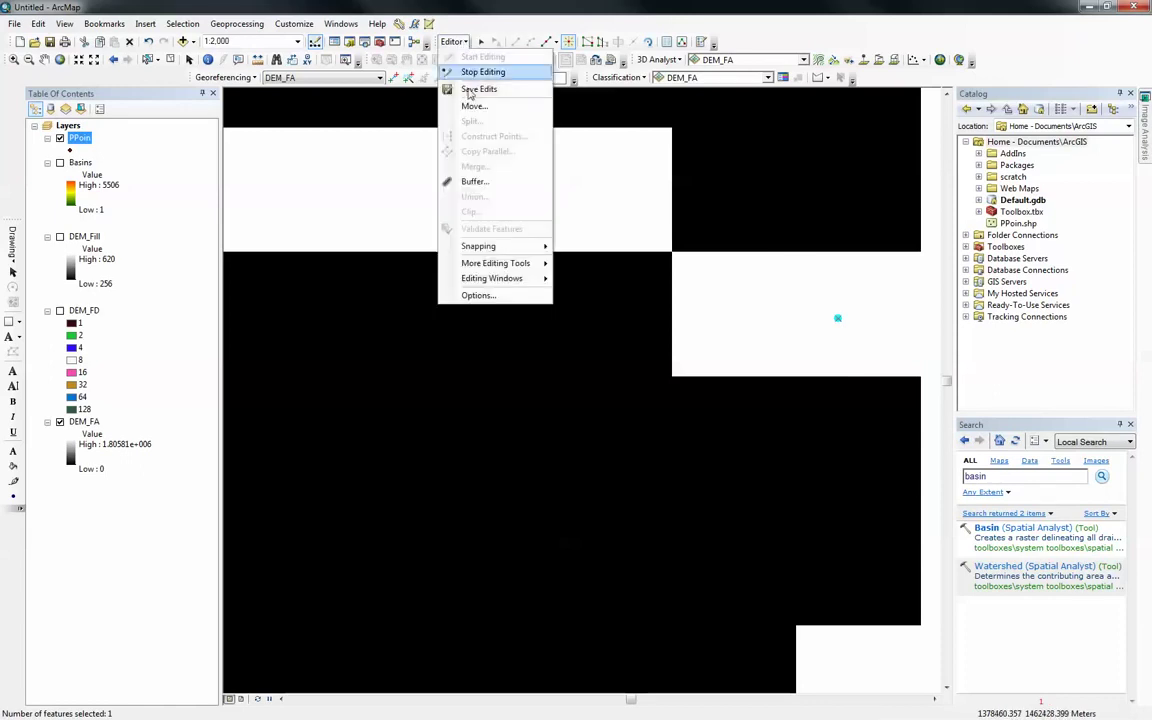
left_click(480, 72)
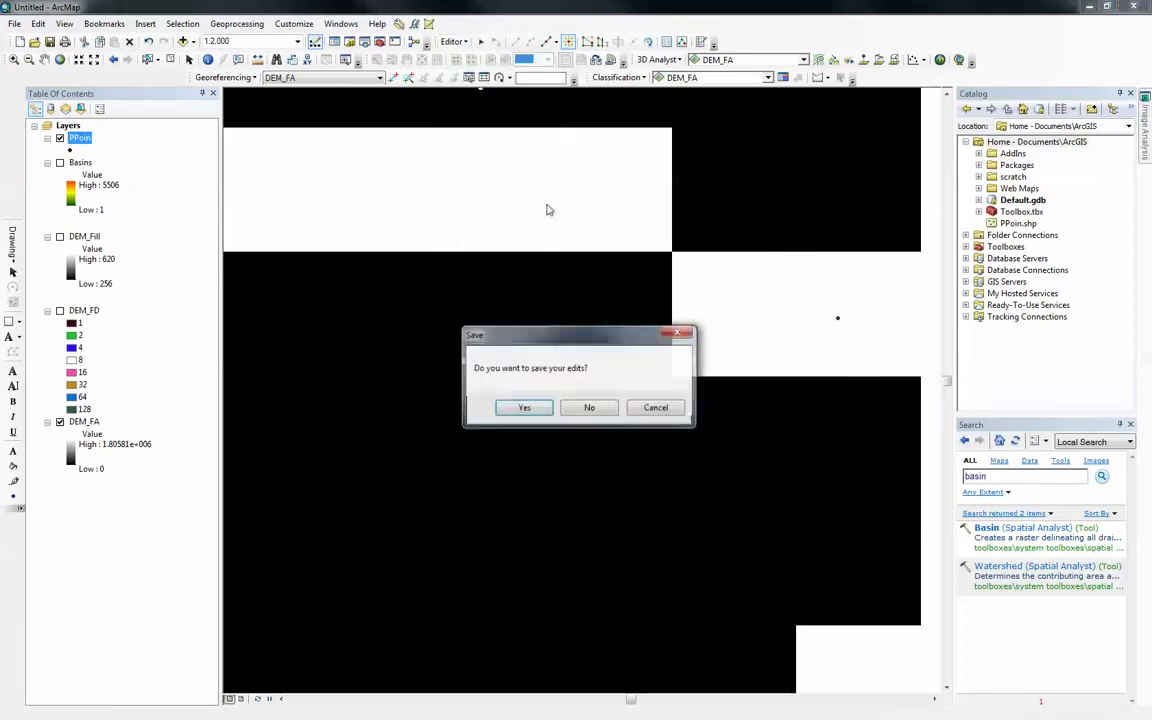
left_click(522, 407)
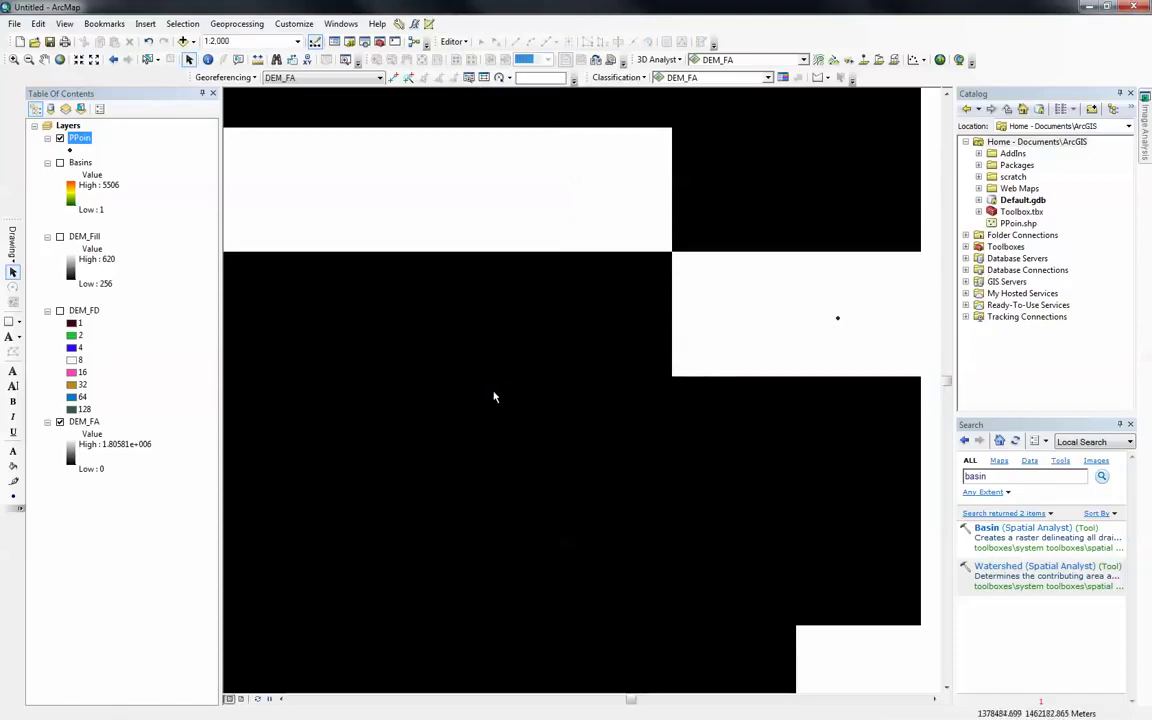
Step: Load DEM_FD as flow direction and PPoin as pour points into Watershed, naming the output 'Watershed'
left_click(1015, 567)
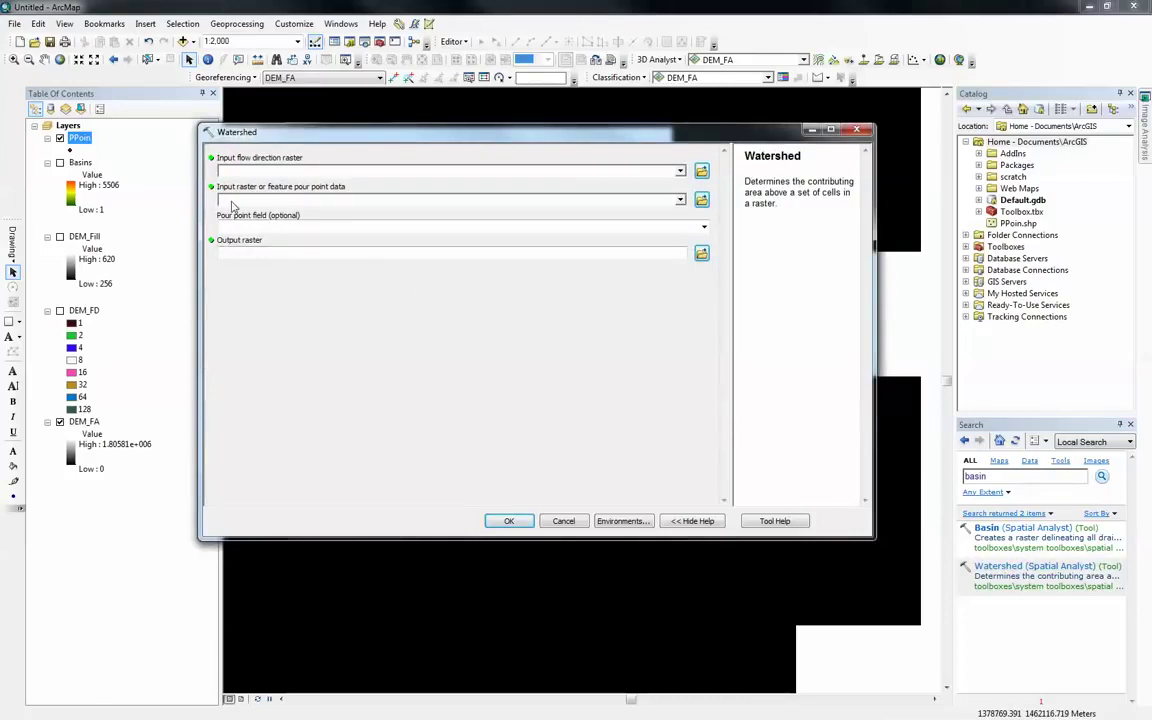
left_click_drag(75, 140, 283, 200)
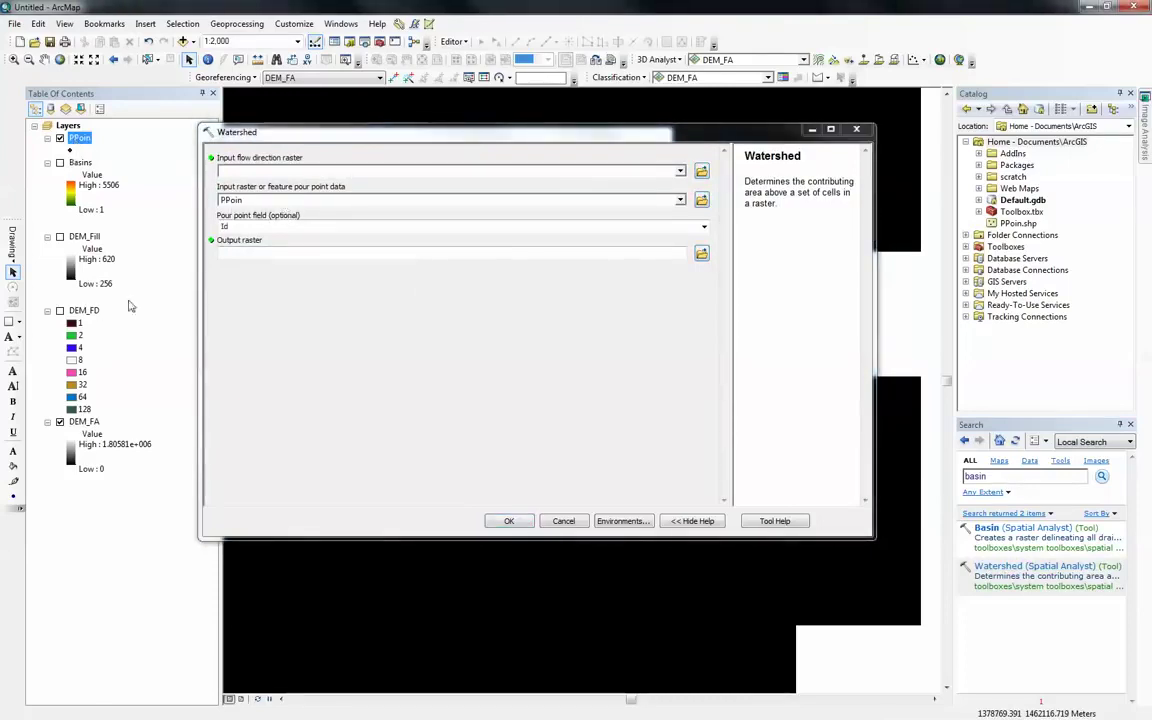
left_click_drag(91, 316, 292, 177)
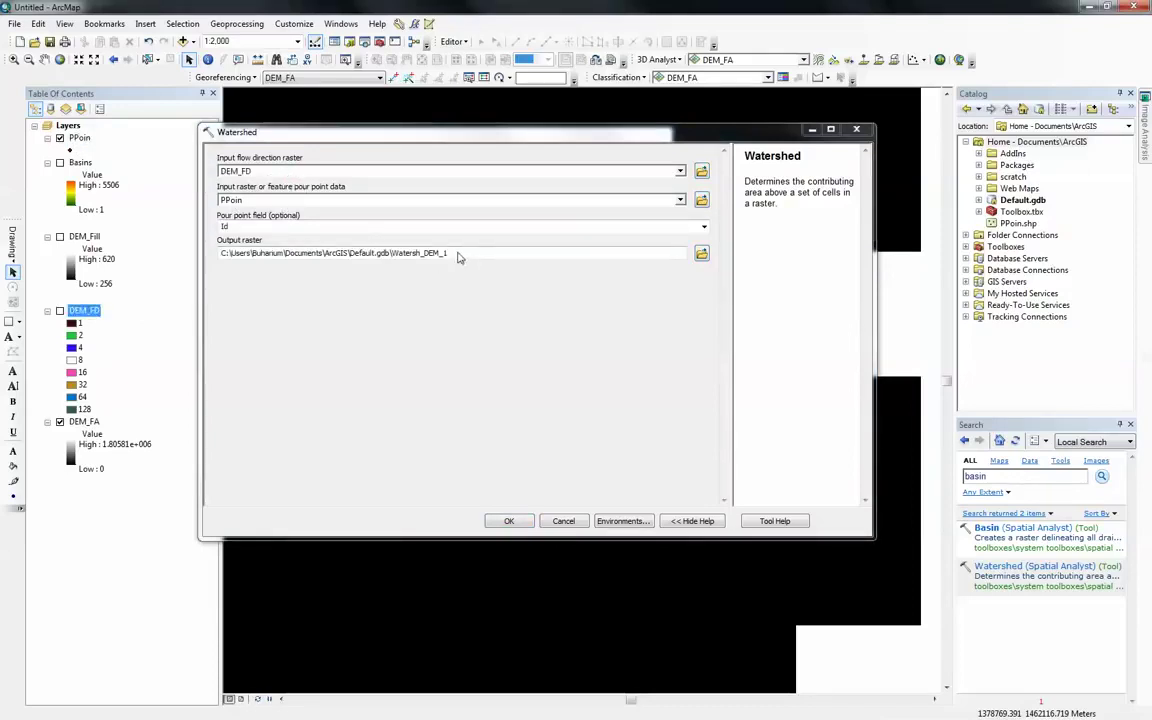
left_click_drag(460, 256, 425, 259)
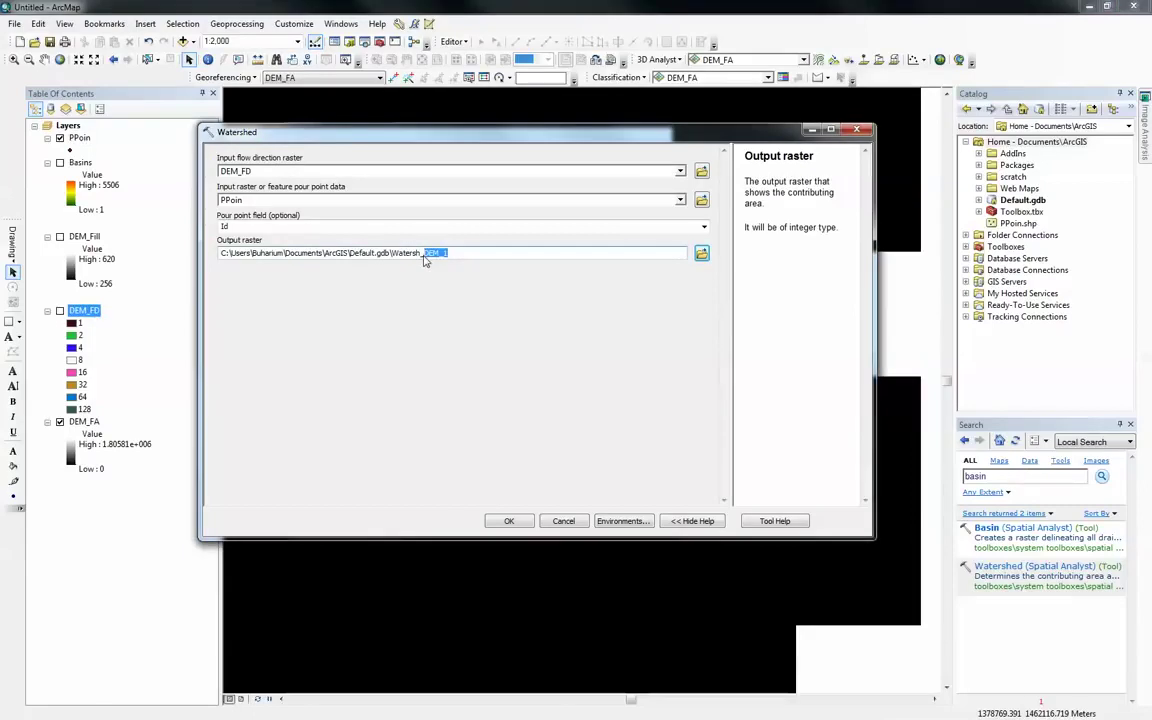
key("BackSpace")
Step: Run the Watershed tool and dismiss the completion report once the raster is drawn
left_click(508, 521)
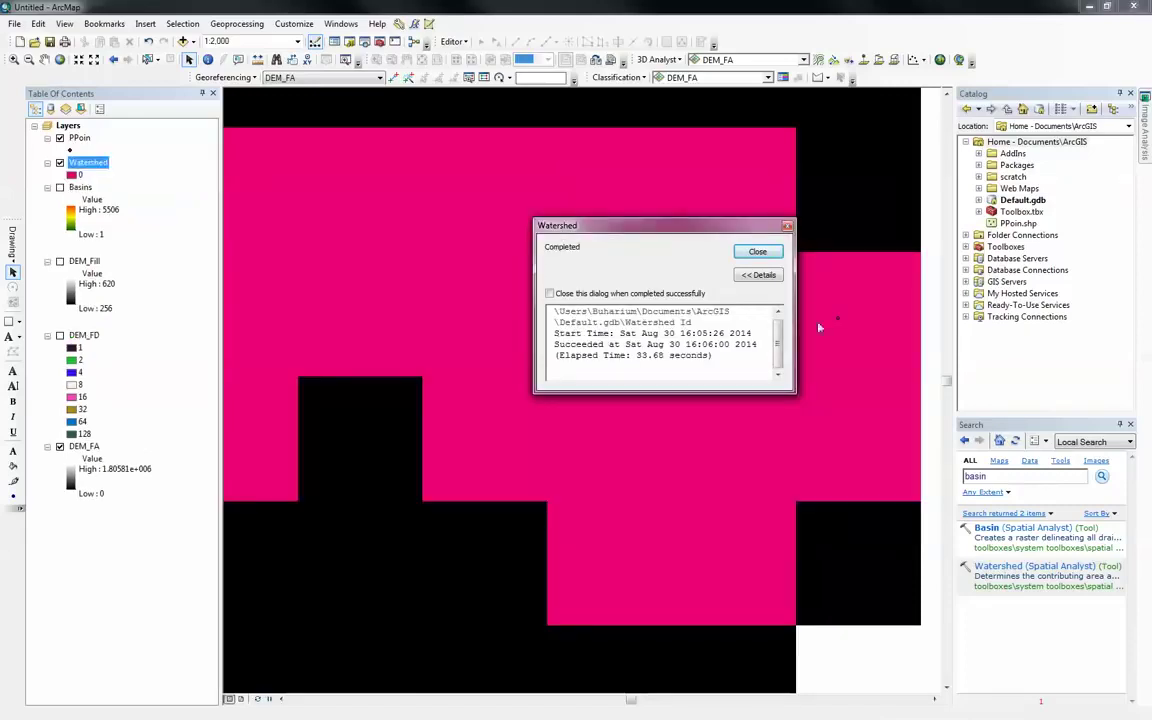
left_click(756, 252)
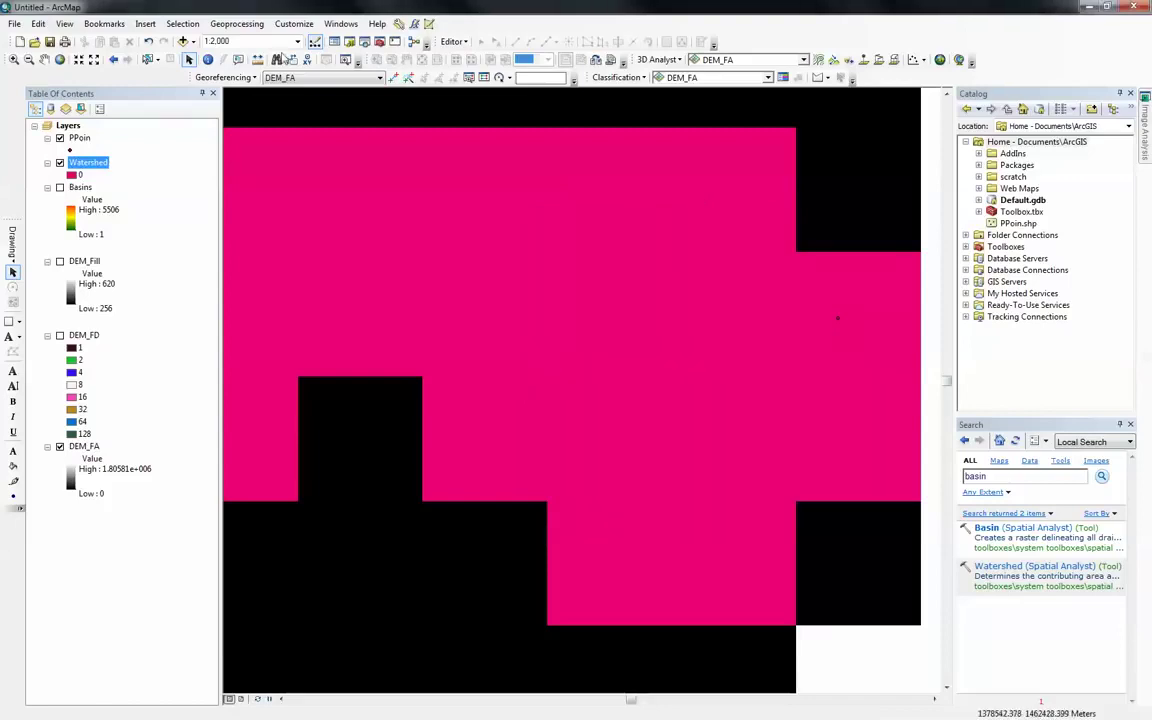
Step: Zoom to full extent, then zoom in on the upper catchment around the pink watershed
left_click(59, 59)
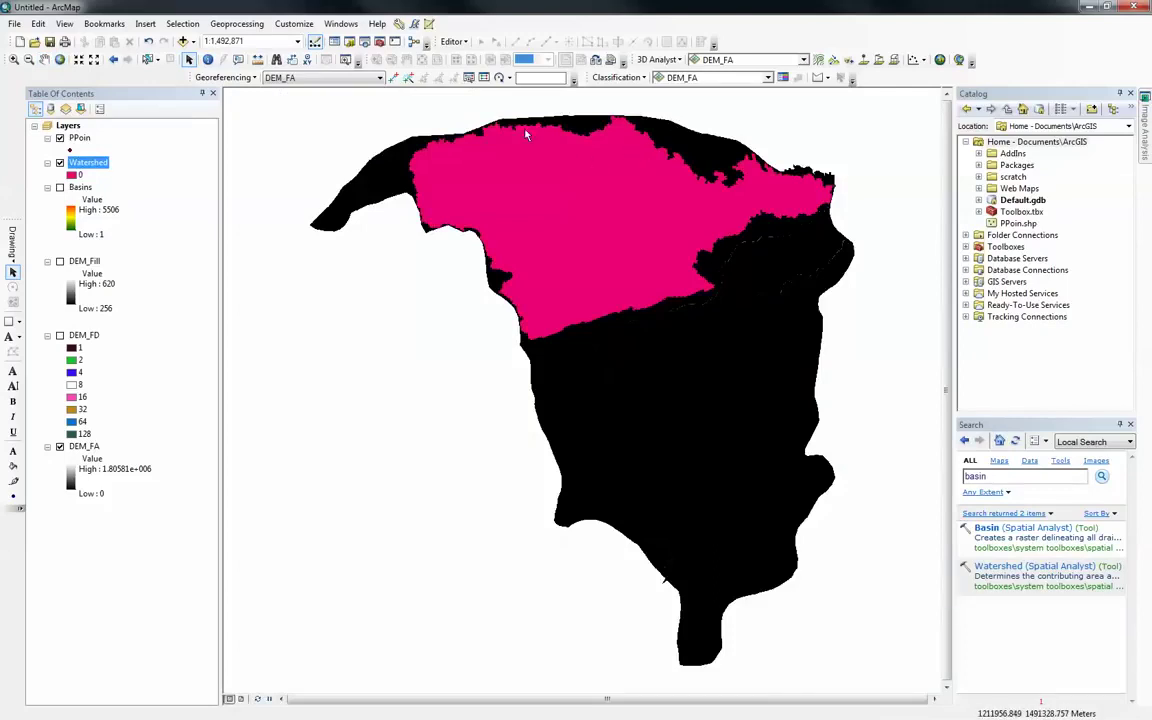
left_click(14, 59)
left_click_drag(309, 116, 866, 363)
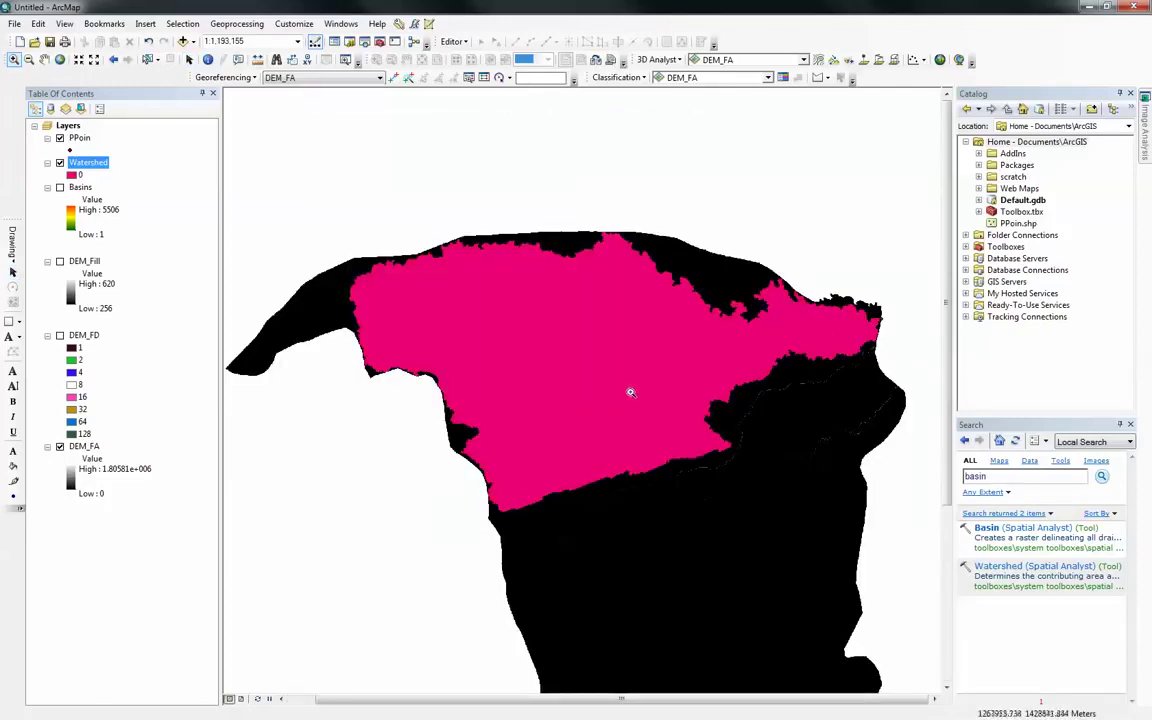